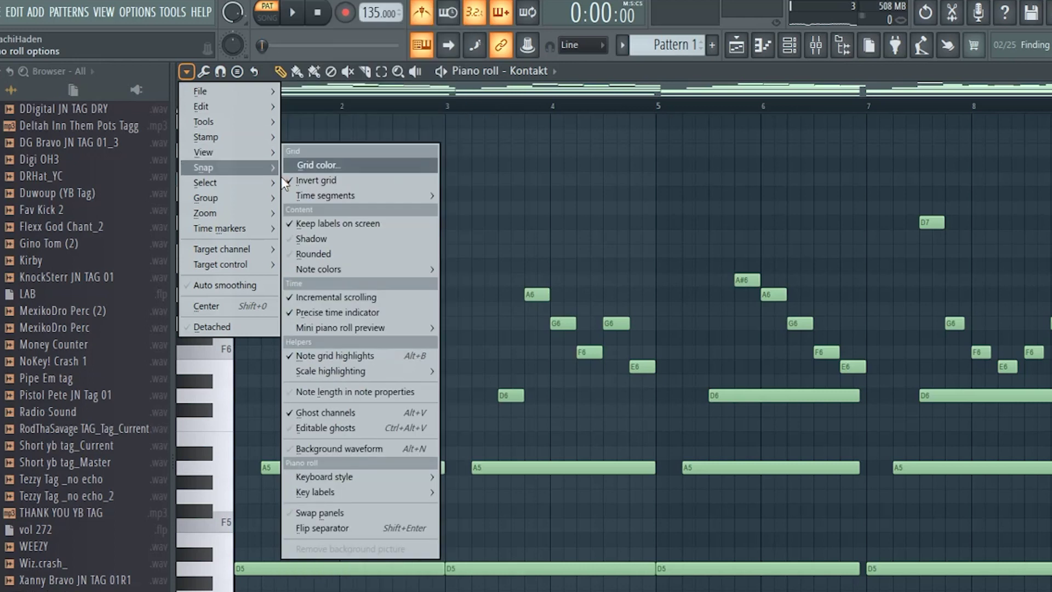
Set the root note of the piano roll's scale highlighting to D.
mouse_move(350, 372)
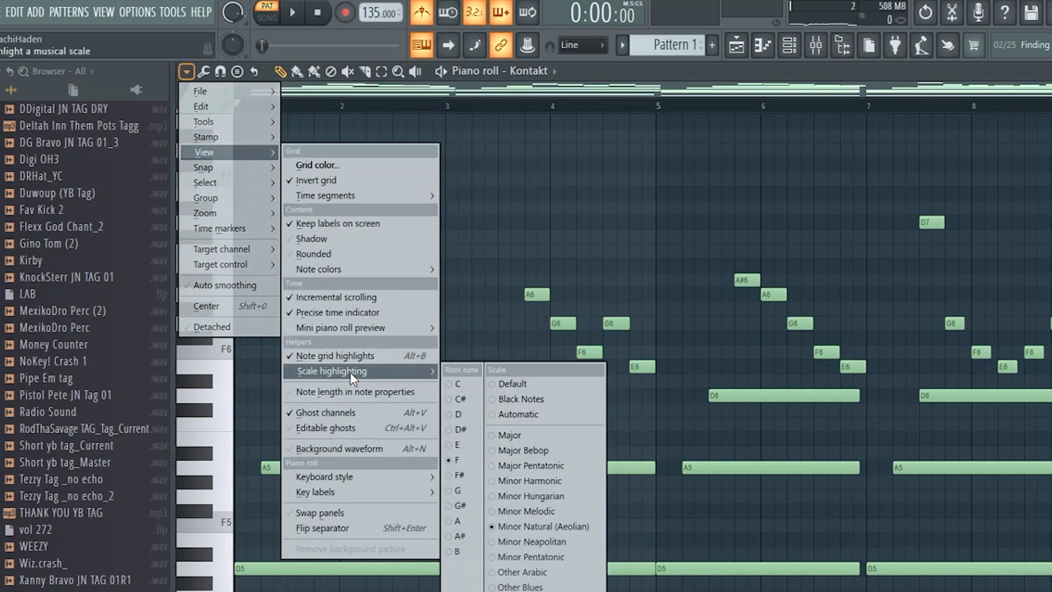
left_click(445, 429)
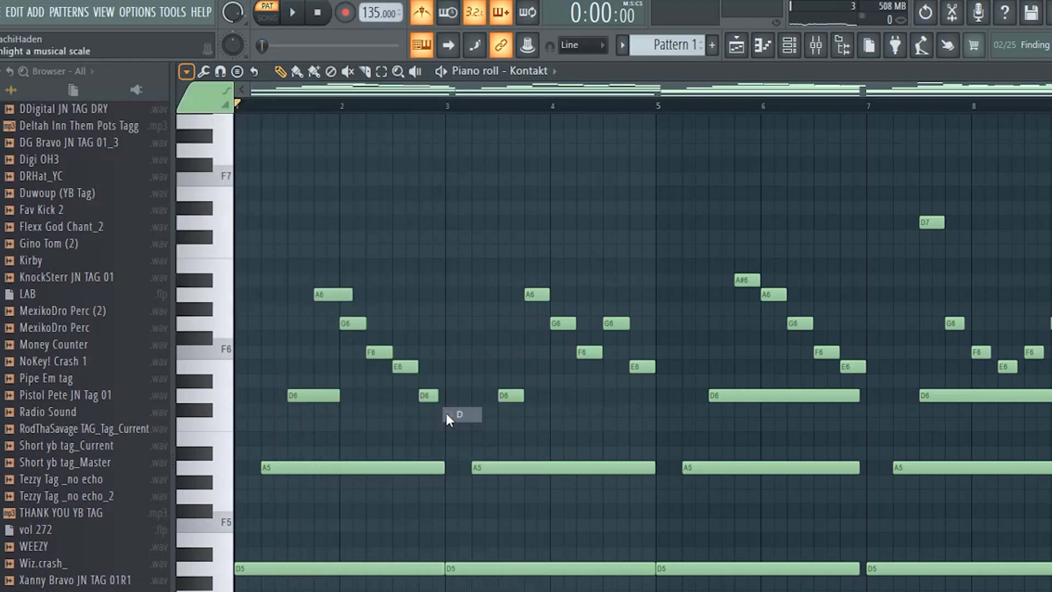
Move the last A7 note slightly earlier in bar 4 and add a G7 note after it, auditioning the melody.
scroll(497, 196, "up", 2)
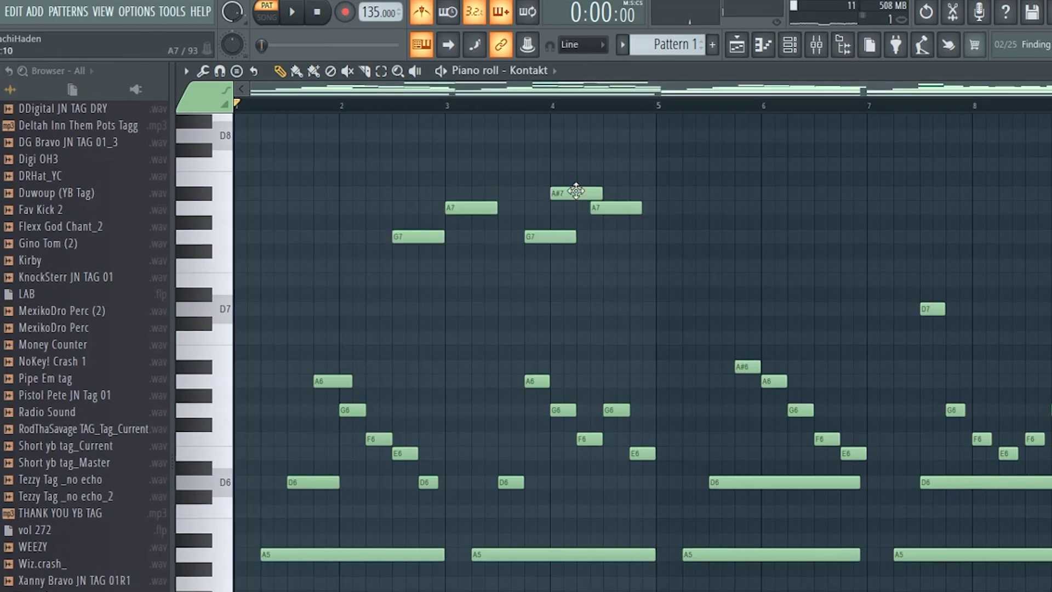
key("space")
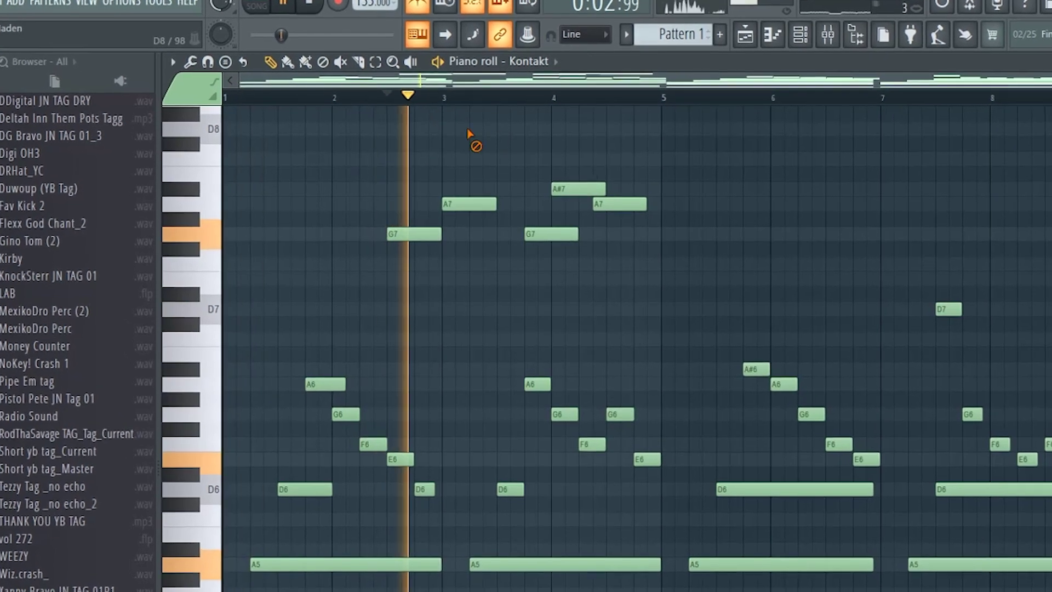
right_click(597, 203)
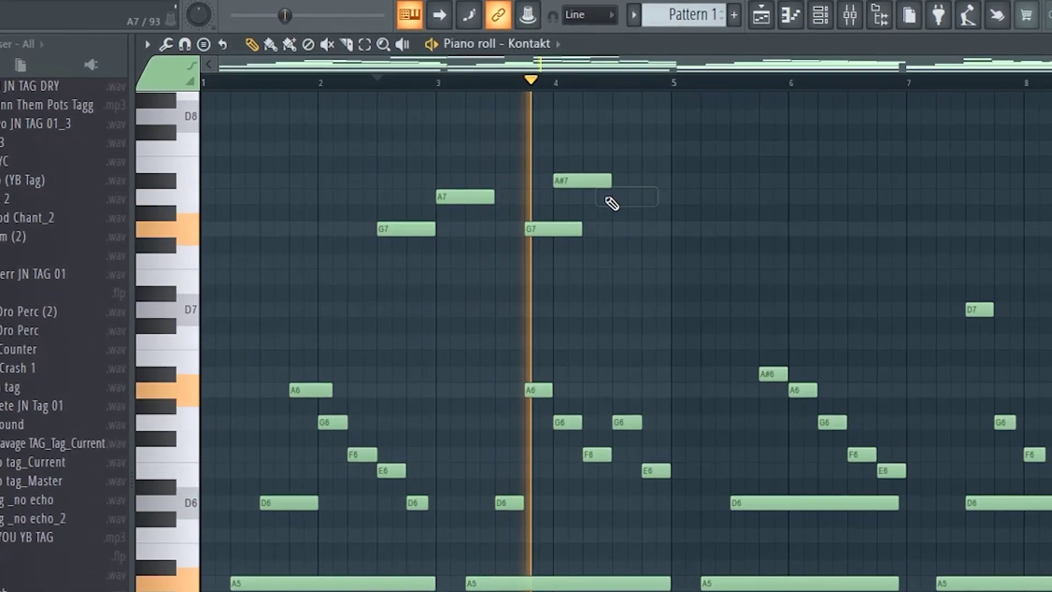
left_click(596, 203)
left_click(618, 228)
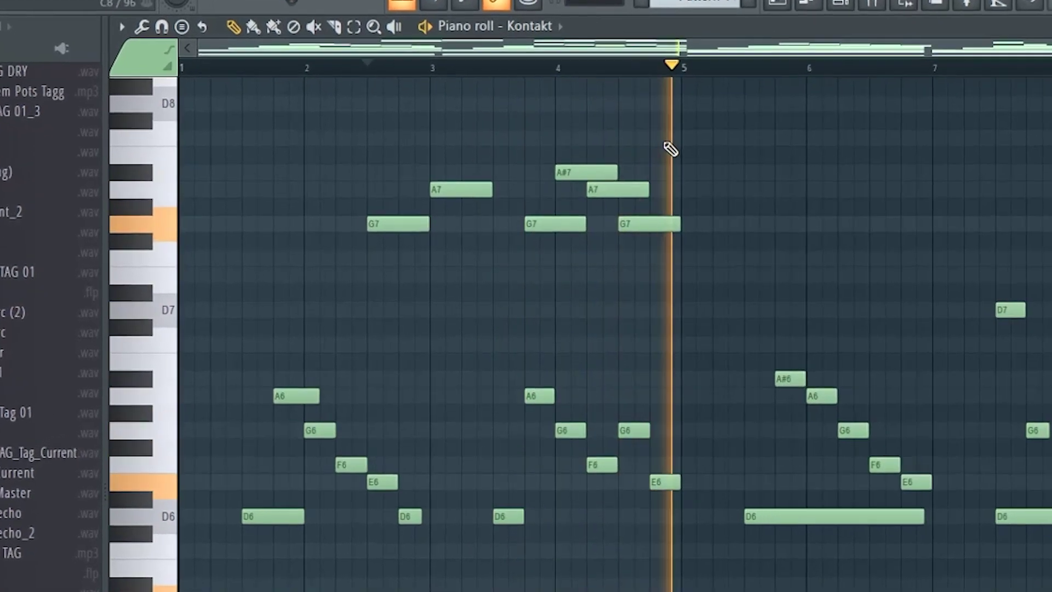
key("space")
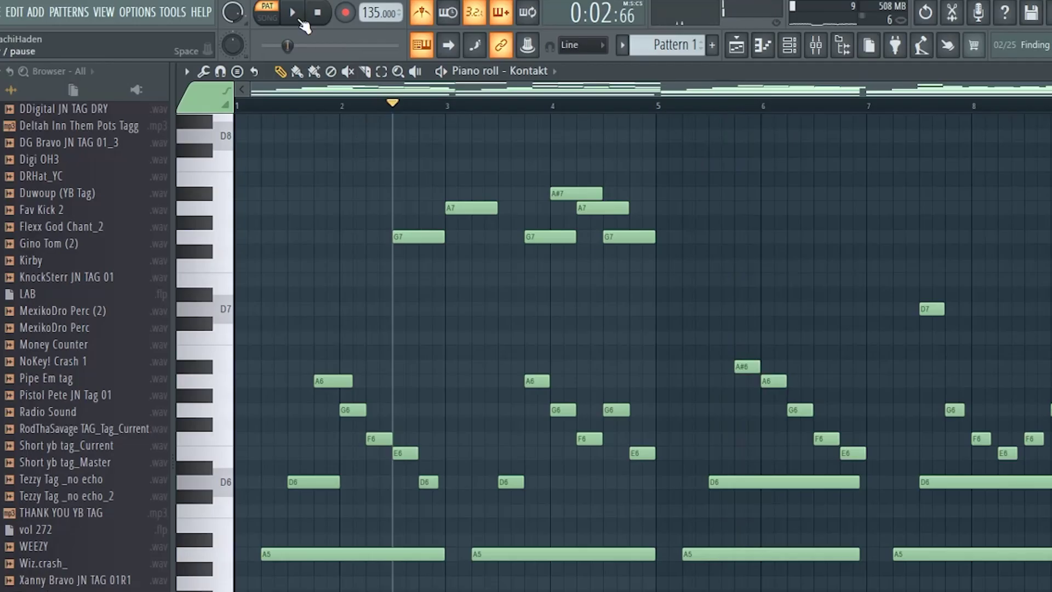
Stop playback and set the project tempo to 150 BPM.
left_click(323, 19)
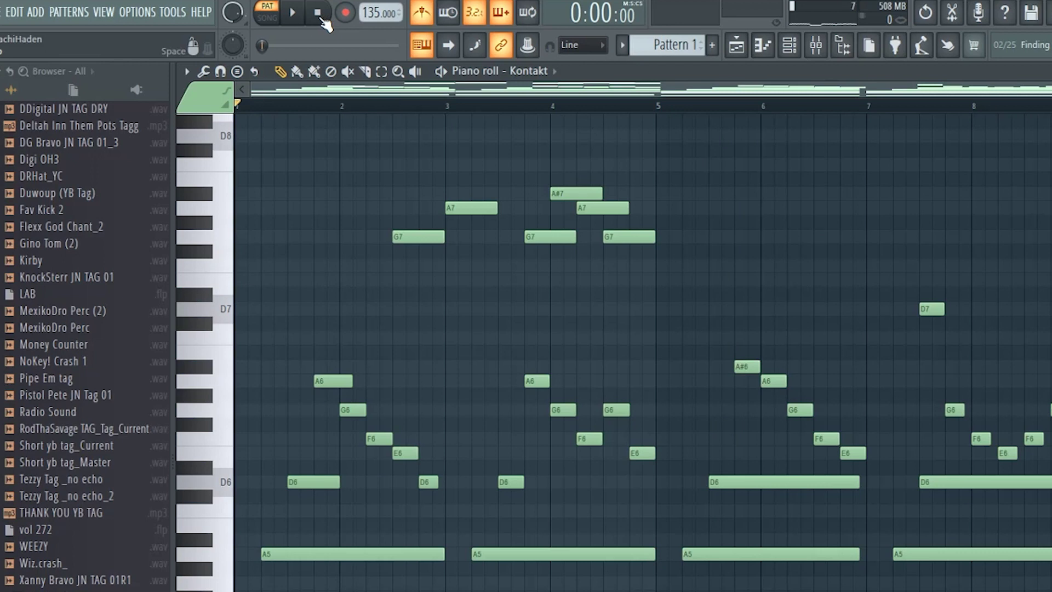
right_click(366, 21)
left_click(518, 135)
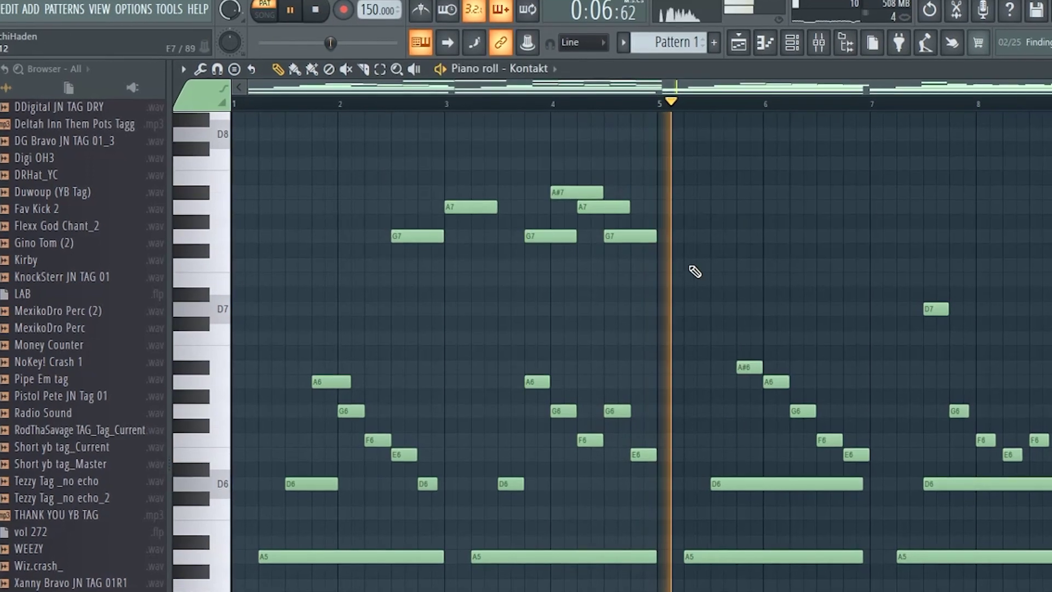
Add a G7 note in the second half of bar 6 and another high note early in bar 7.
left_click(839, 231)
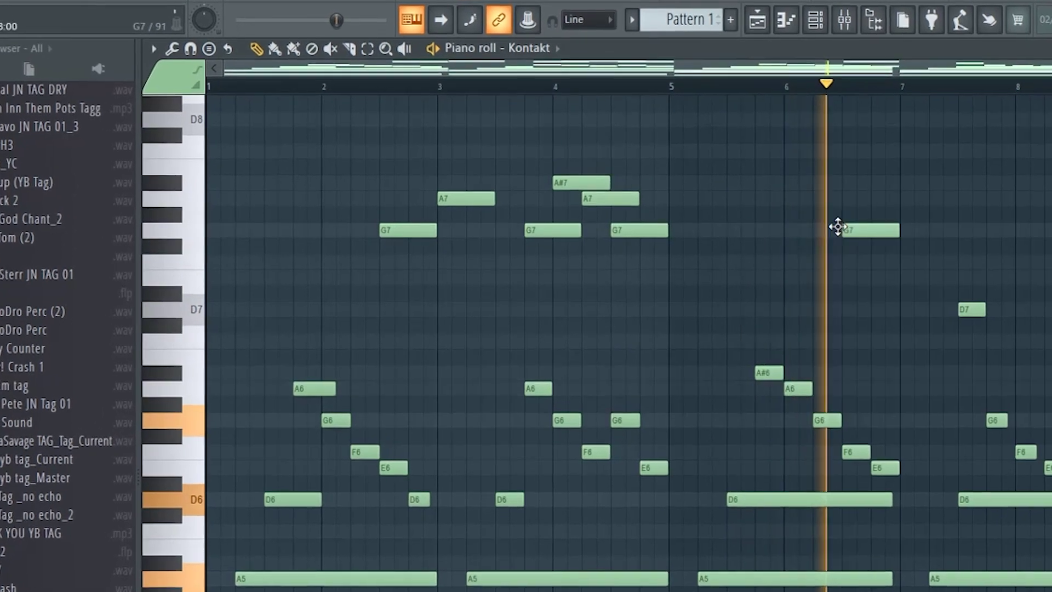
left_click(932, 177)
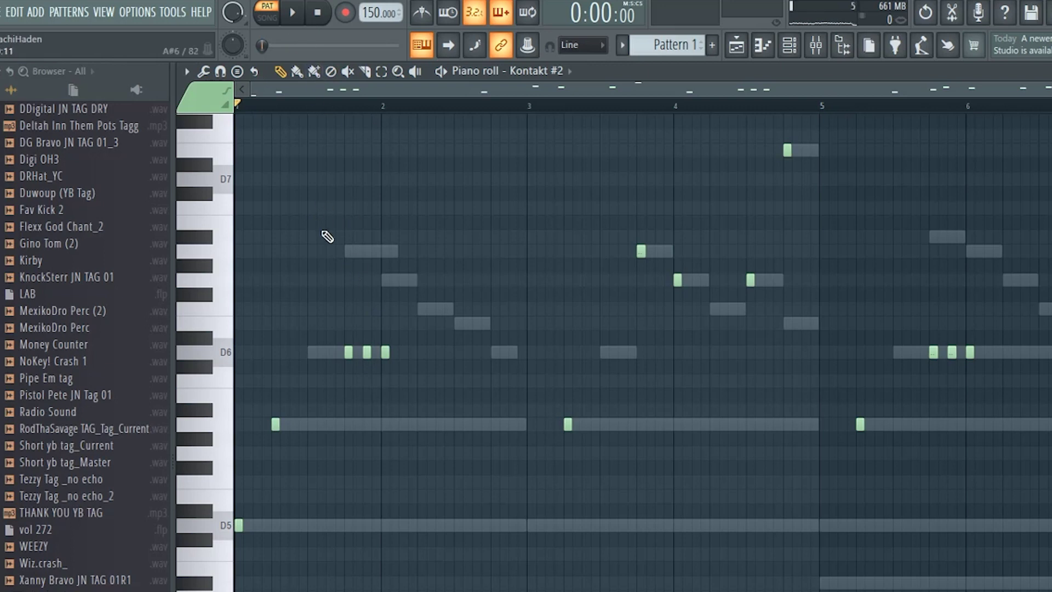
Examine the short notes of the Kontakt #2 part against the ghost melody and play the part back.
scroll(326, 127, "up", 1)
scroll(326, 118, "down", 1)
scroll(326, 110, "up", 3)
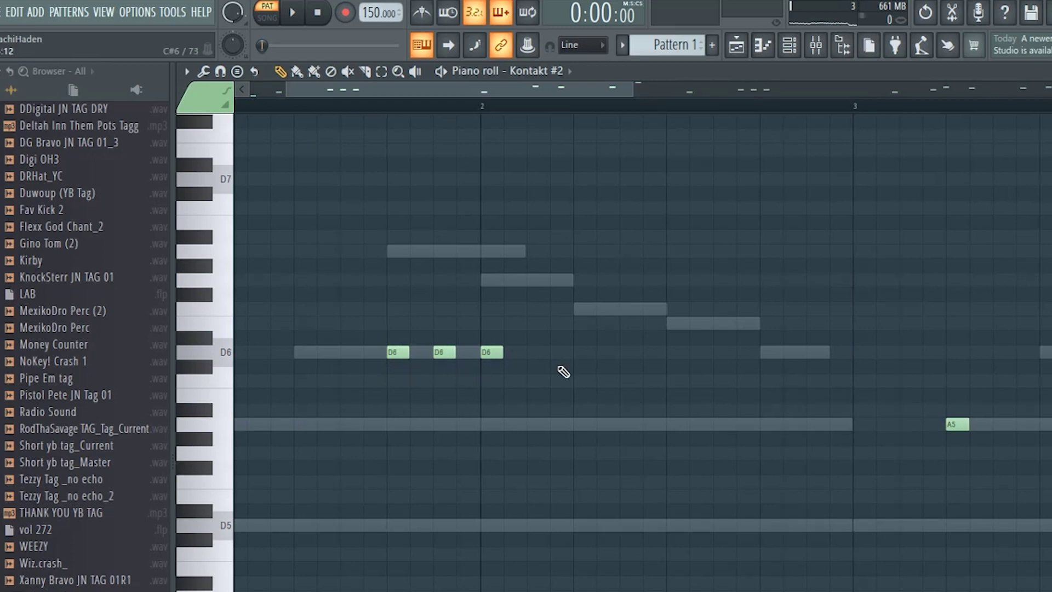
scroll(288, 117, "down", 3)
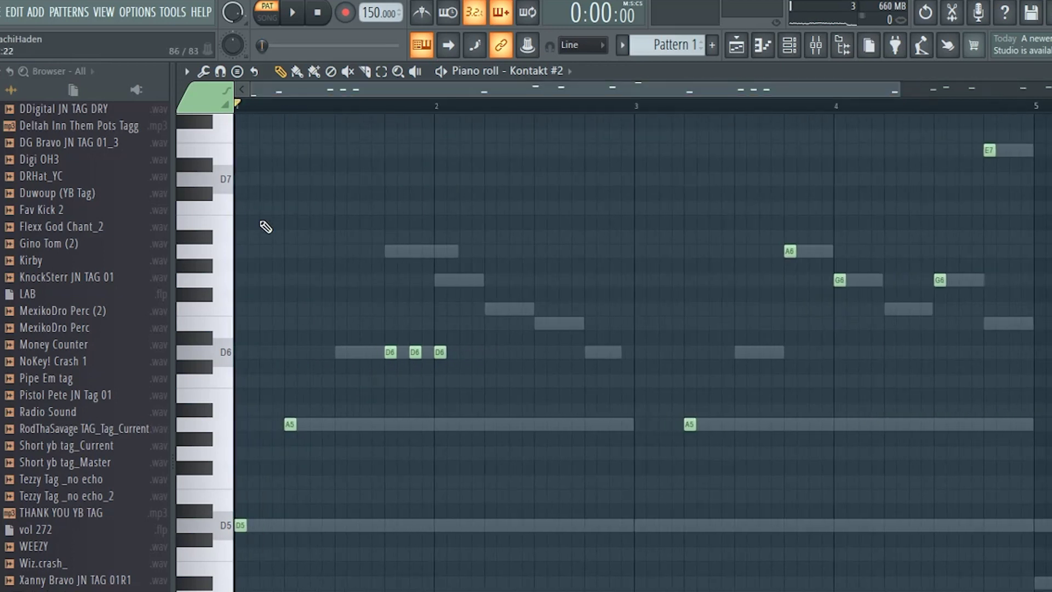
key("space")
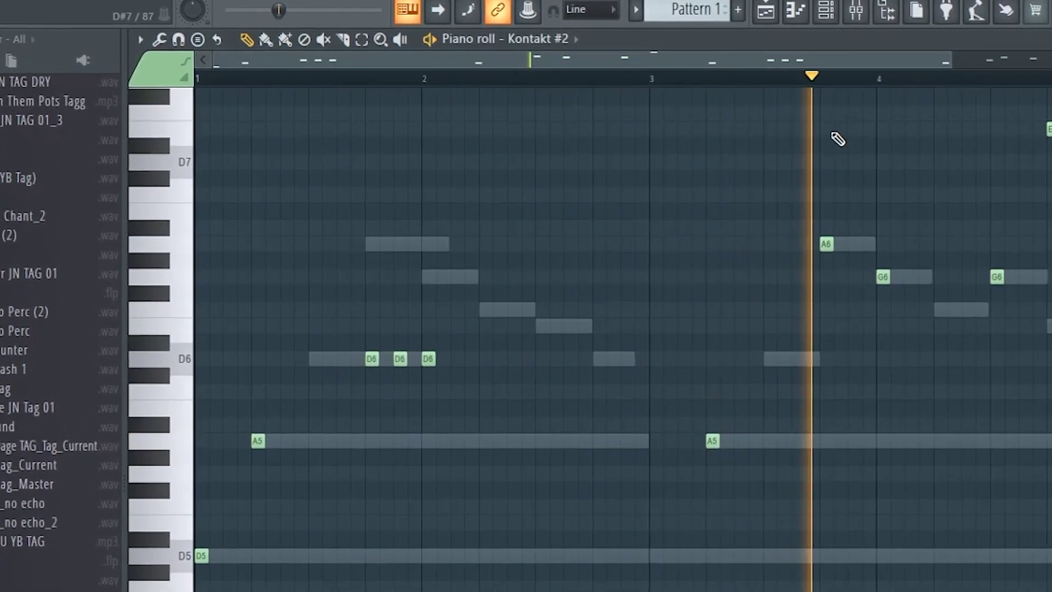
Bring up the Arcade instrument, reposition its window and open its session key list of minor keys.
left_click(821, 13)
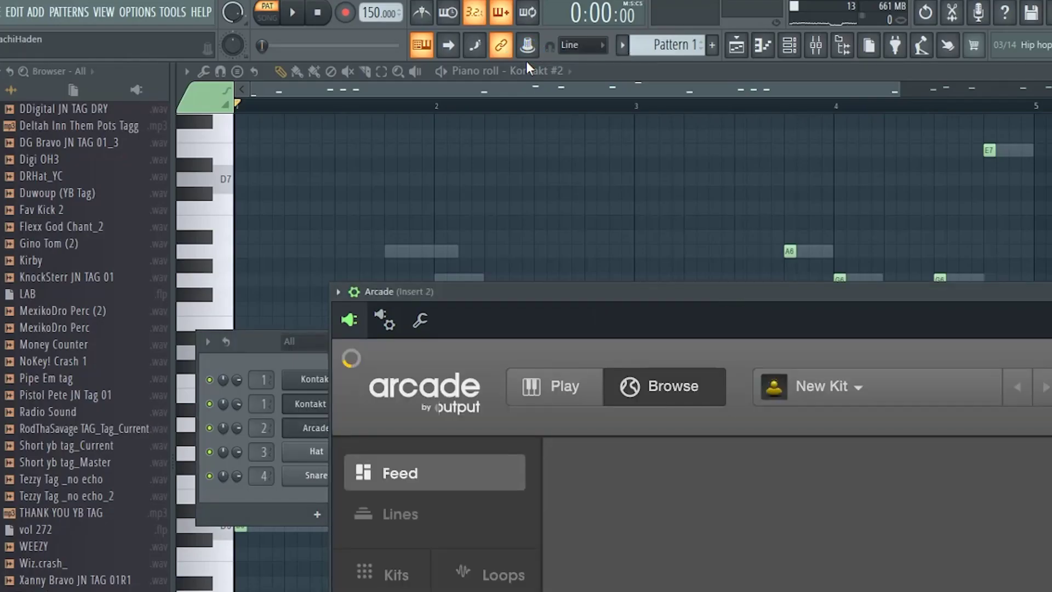
left_click(353, 292)
left_click_drag(606, 291, 249, 259)
left_click(1040, 323)
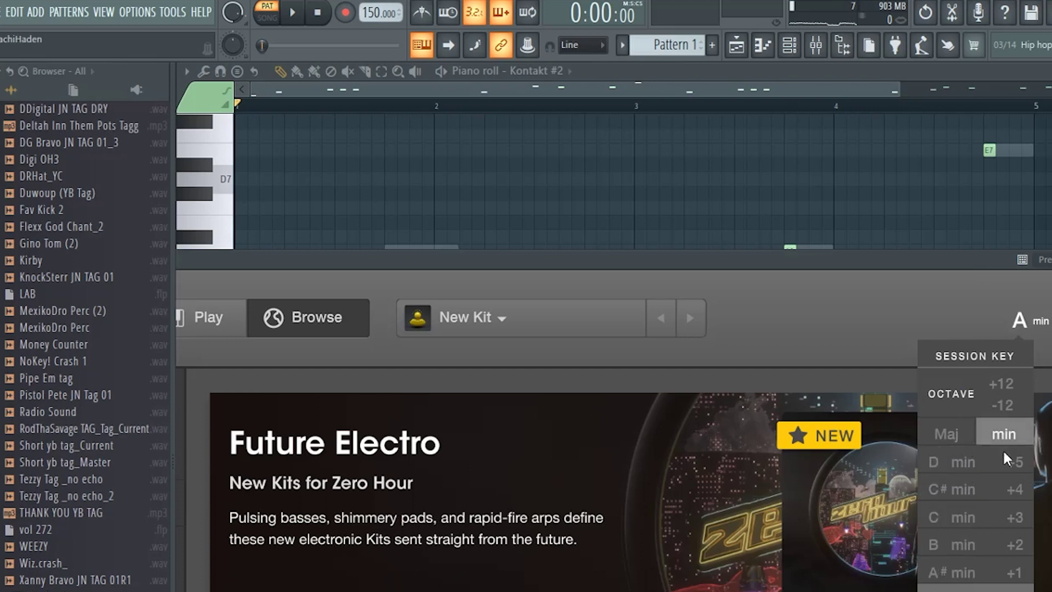
left_click_drag(620, 259, 813, 227)
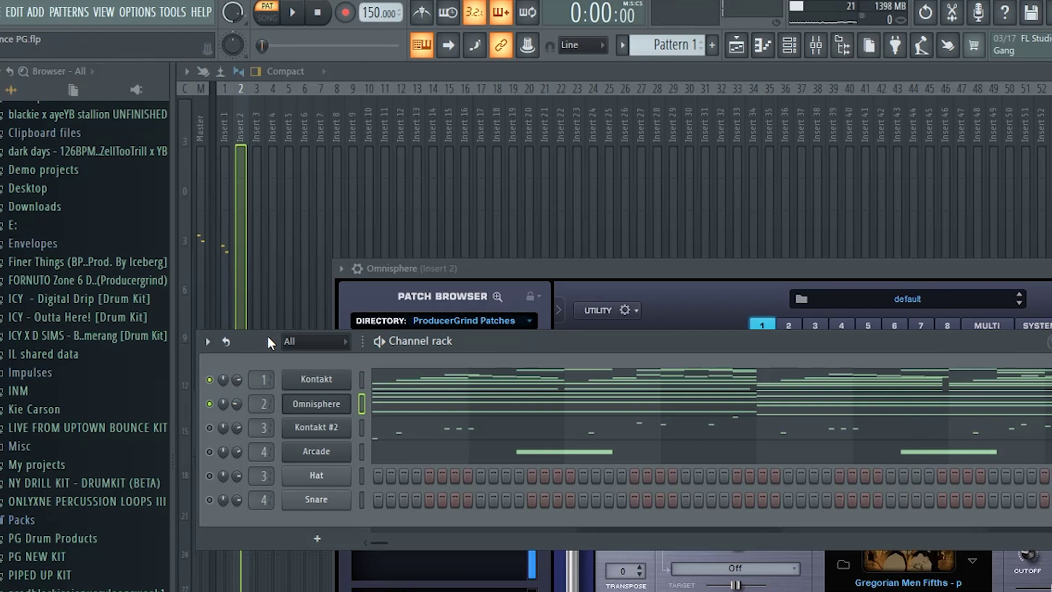
Open the Omnisphere channel's sustained notes in the piano roll and examine them.
left_click(405, 414)
scroll(692, 286, "up", 3)
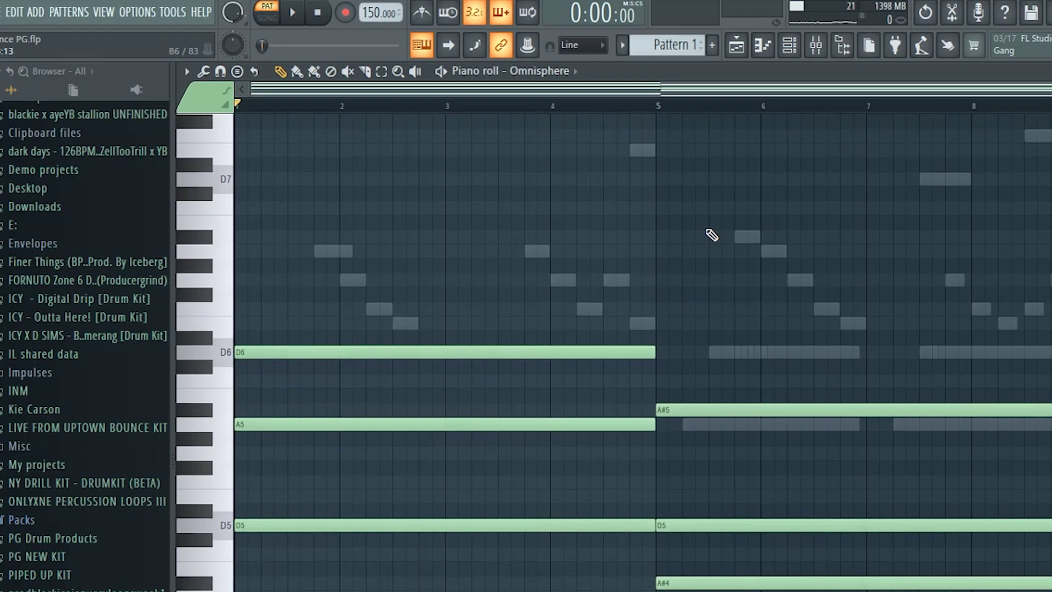
Replace the Hat channel's sample with PG CHAMPIONS Snare 02 and open the PG CHAMPIONS - Hihats folder.
left_click(789, 45)
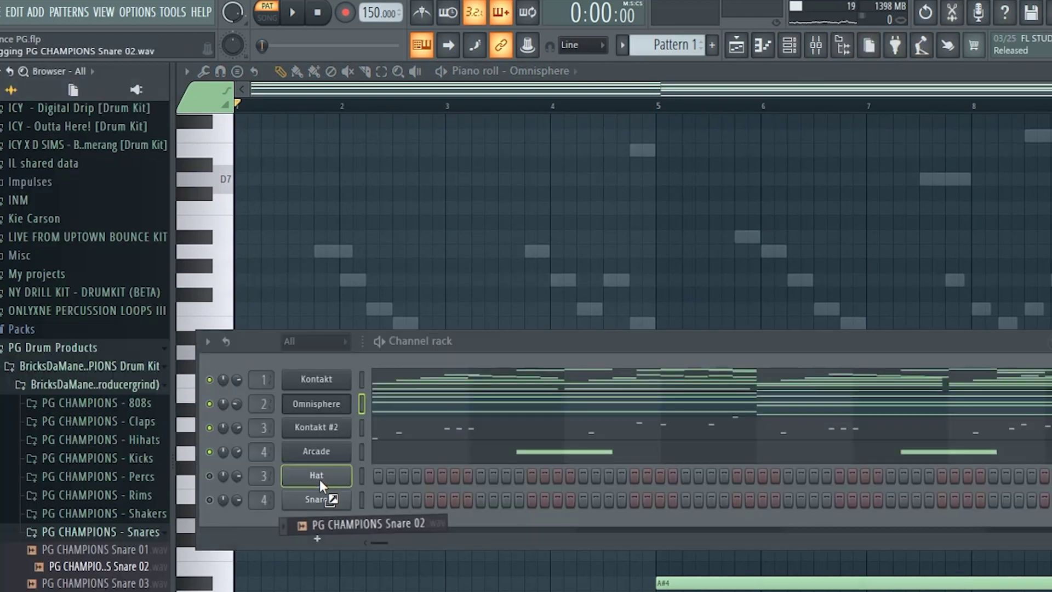
left_click_drag(320, 479, 318, 477)
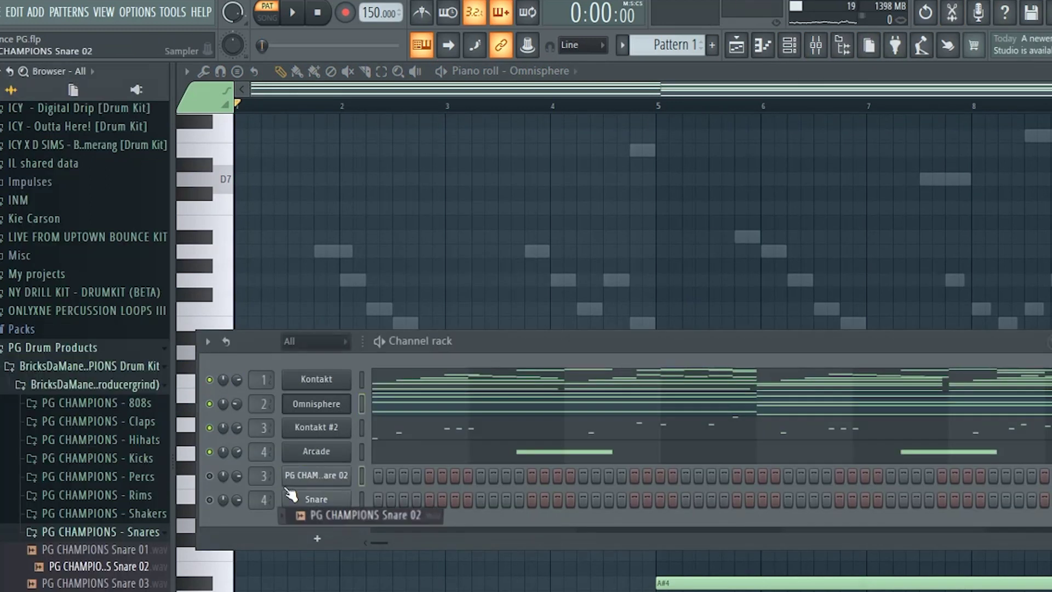
left_click(122, 531)
left_click(117, 445)
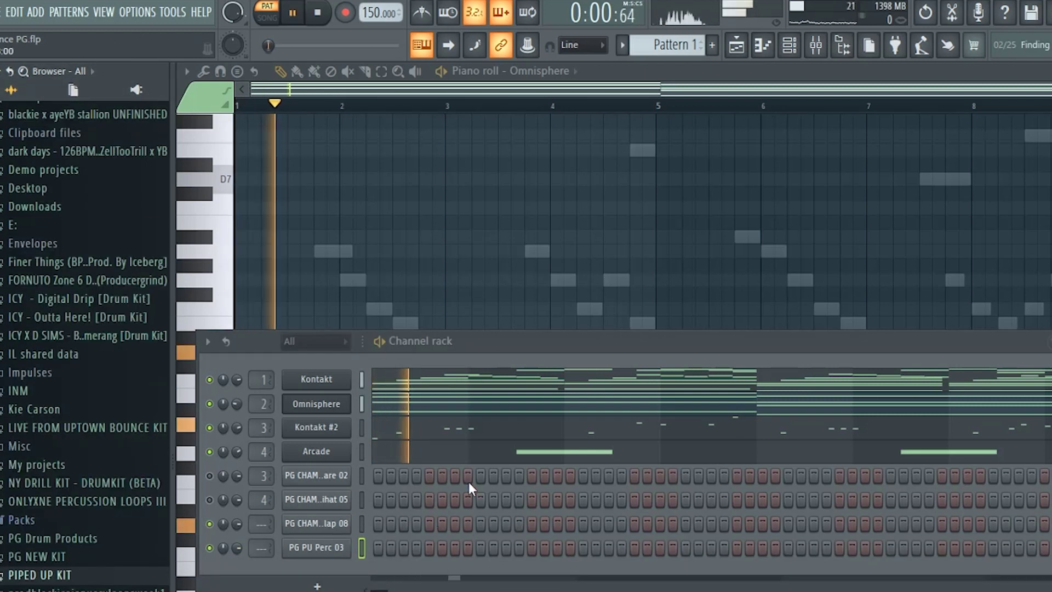
Place a PG CHAMPIONS Snare 02 hit on step 9 and unmute the channel during playback.
left_click(480, 474)
key("space")
key("space")
left_click(210, 476)
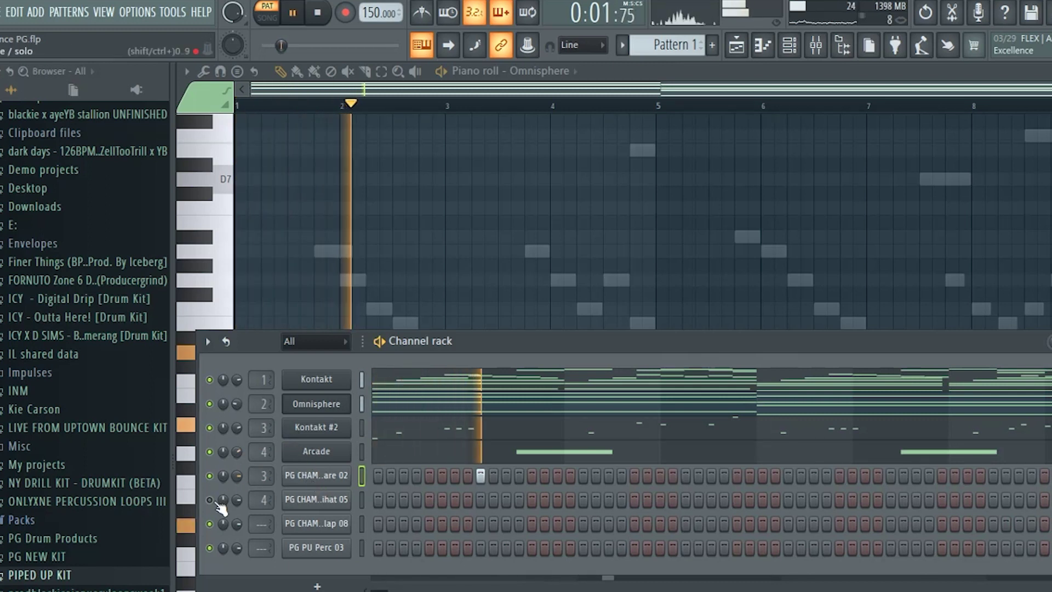
Open the snare channel in the piano roll and loop its hit every bar.
right_click(313, 475)
left_click(370, 476)
left_click(370, 476)
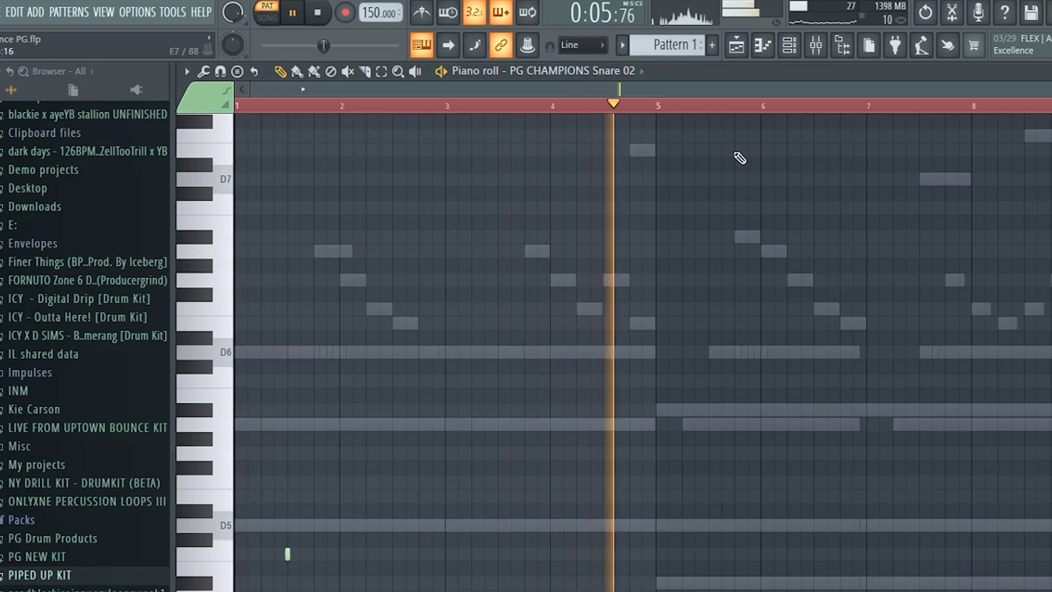
key("F6")
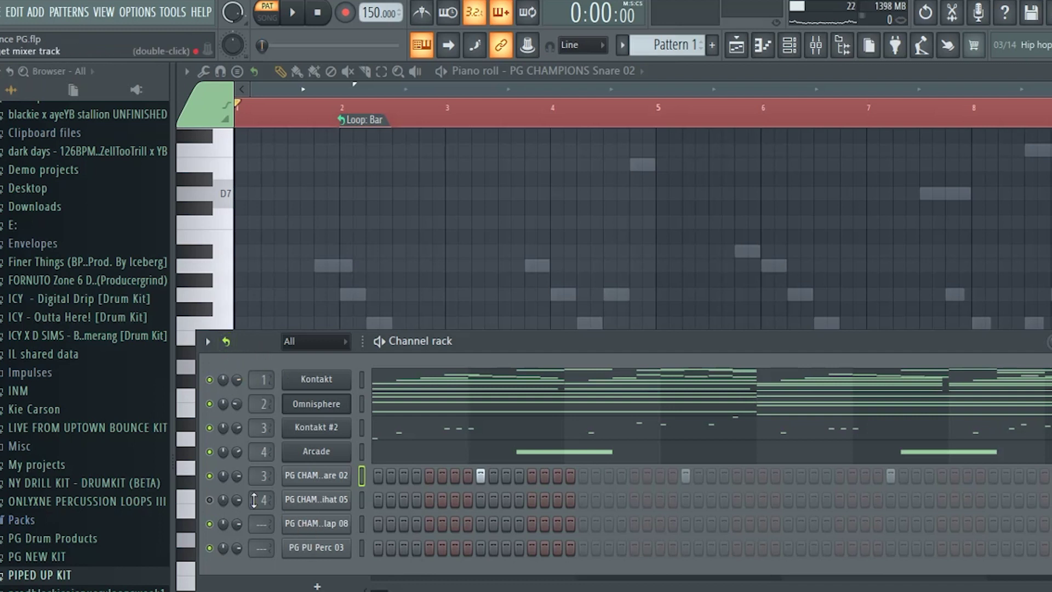
Move the PG CHAMPIONS Hihat 05 channel above the snare and fill every second step with hits.
left_click_drag(313, 499, 315, 484)
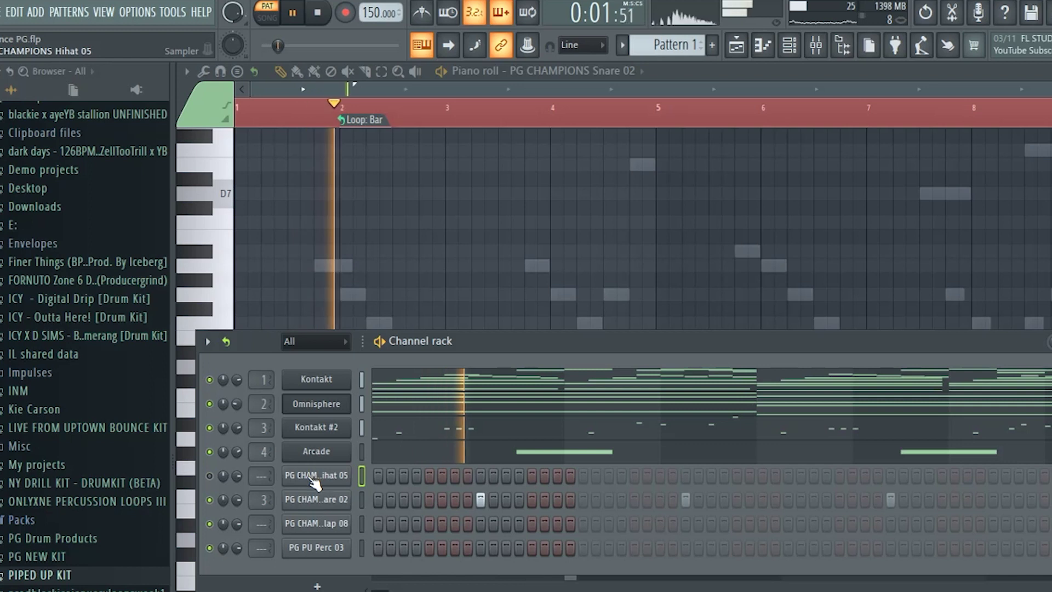
right_click(315, 483)
left_click(553, 526)
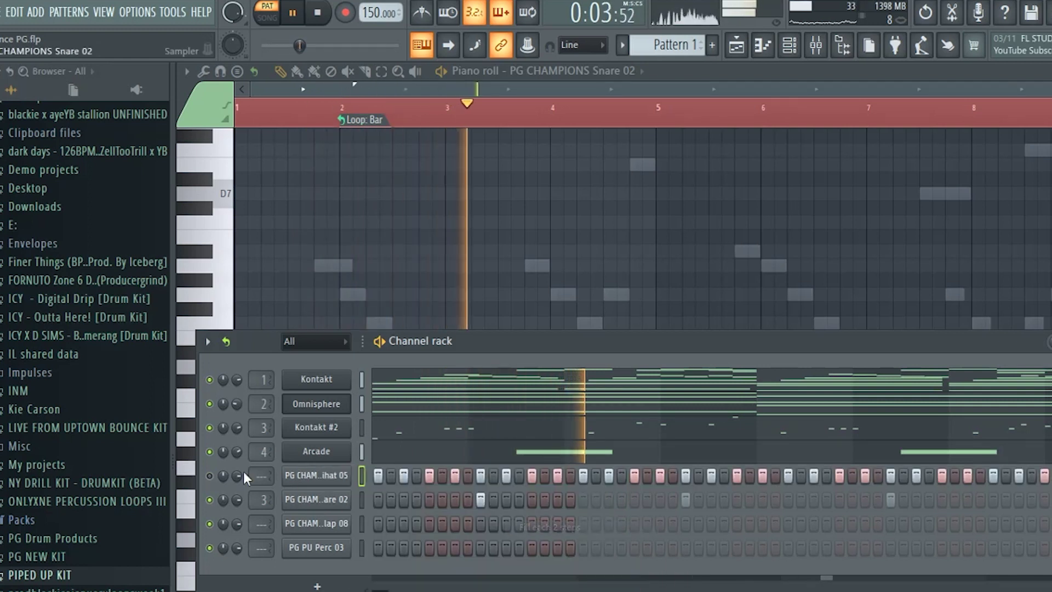
Review the sampler settings of the PG CHAMPIONS Hihat 05 channel.
left_click(314, 475)
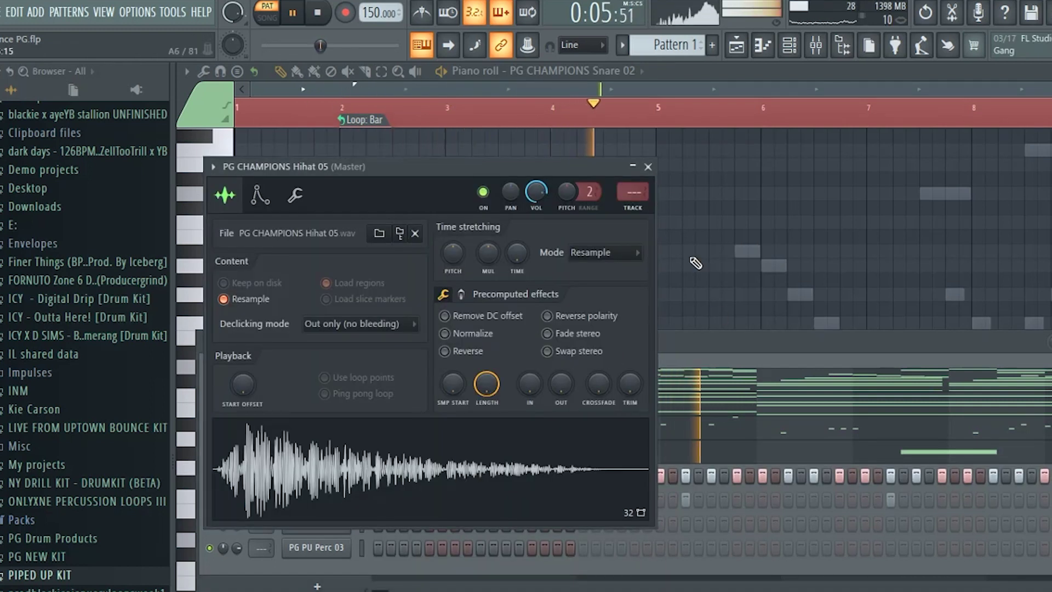
left_click(647, 166)
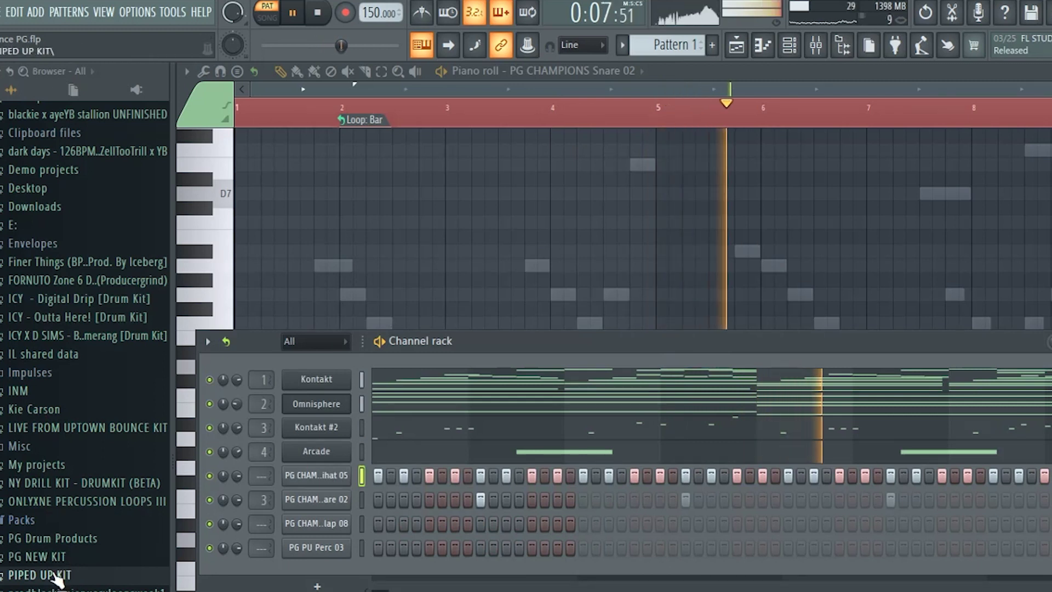
Browse the PG Drum Products folder and its BricksDaMane drum kit for more samples.
left_click(52, 541)
left_click(55, 556)
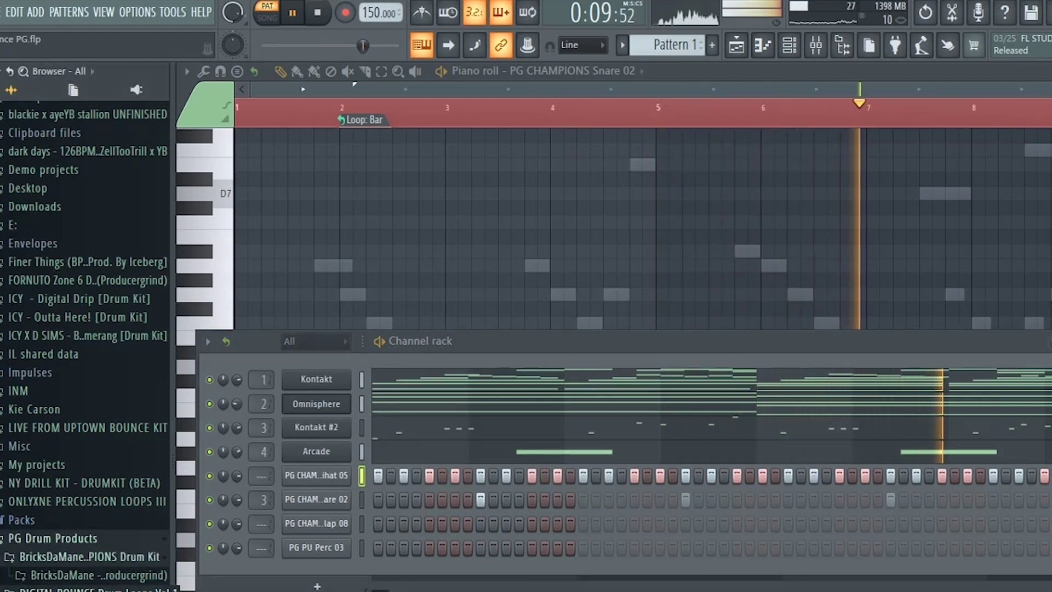
scroll(82, 548, "up", 1)
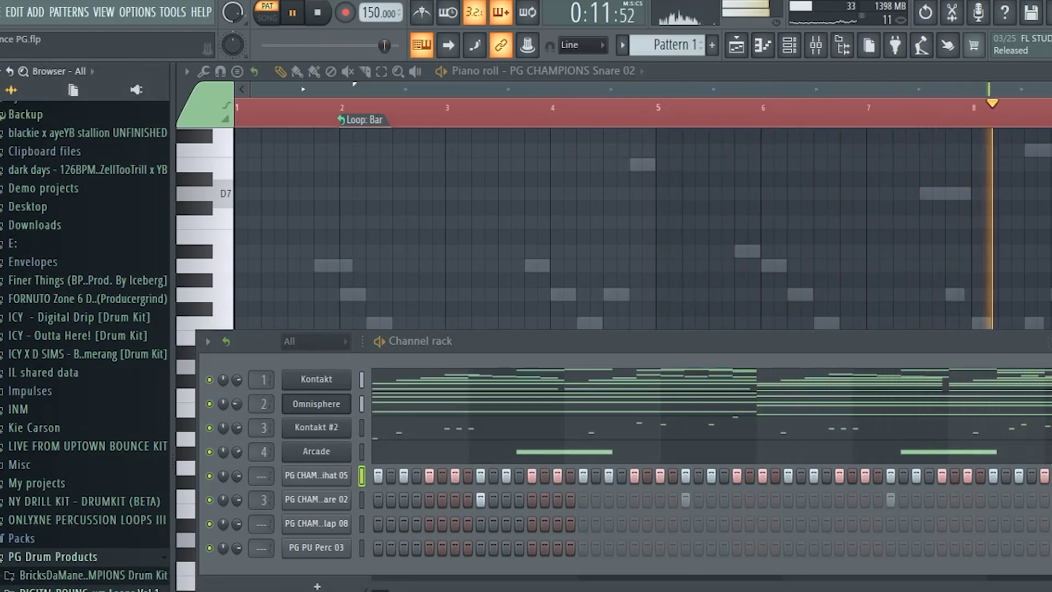
left_click(66, 589)
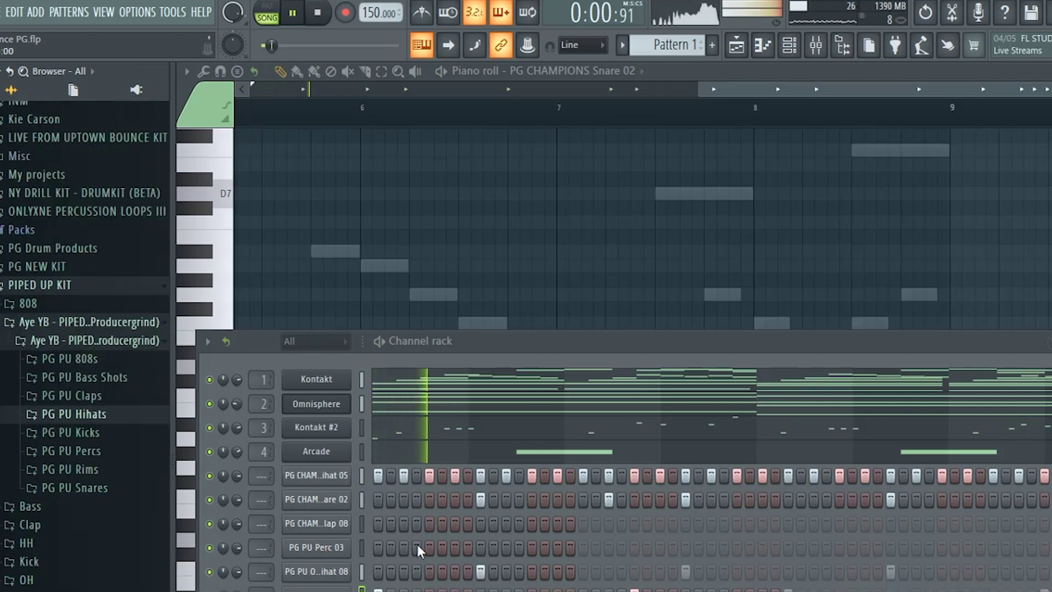
Place a PG PU Perc 03 hit on step 31 and open the channel in the piano roll.
left_click(763, 548)
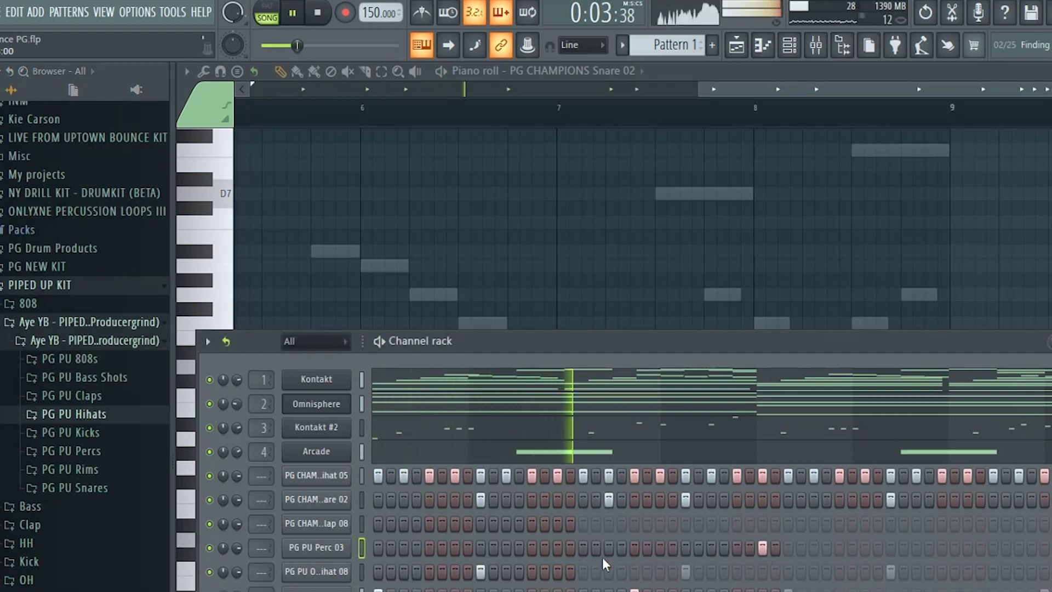
right_click(338, 551)
left_click(366, 543)
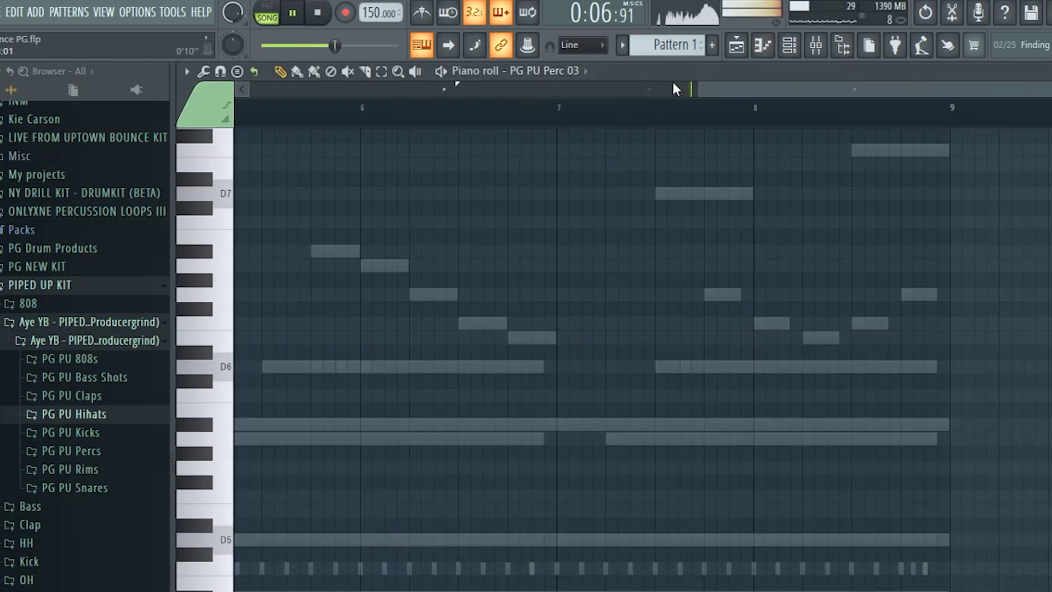
Turn looping off for the perc, repeat its hit near the end of bar 6 and return to the channel rack.
left_click(500, 121)
left_click(525, 258)
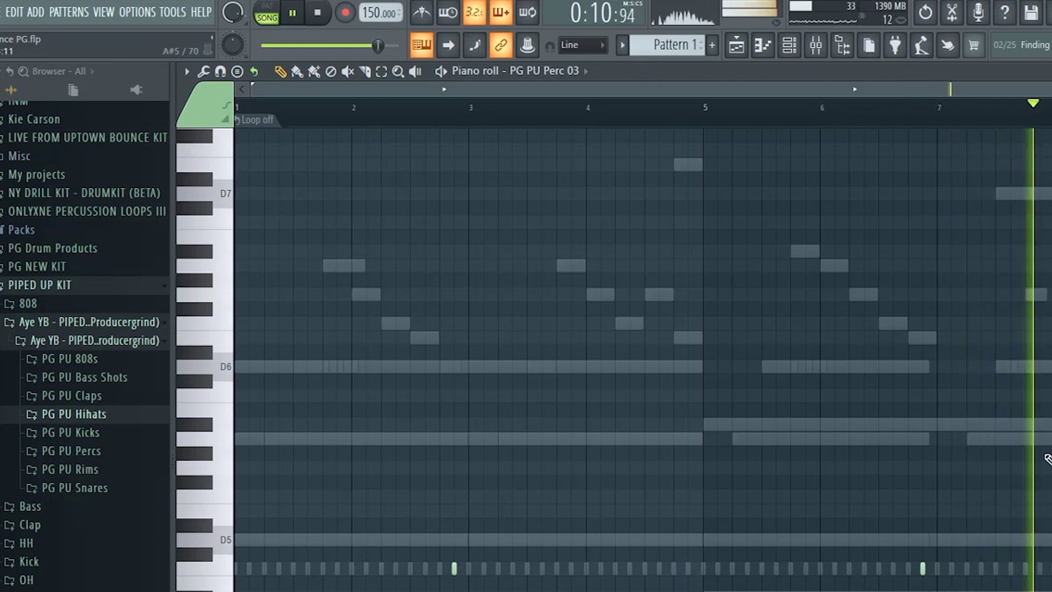
left_click(788, 46)
key("space")
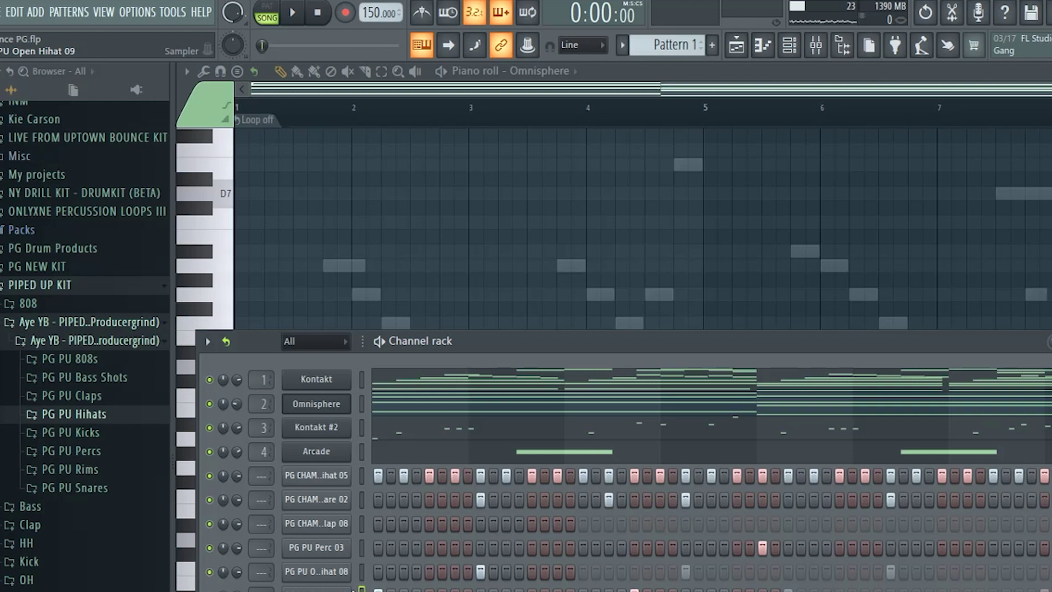
Open the PG CHAMPIONS Hihat 05 channel in the piano roll and add an extra in-between hi-hat hit in bar 1.
key("space")
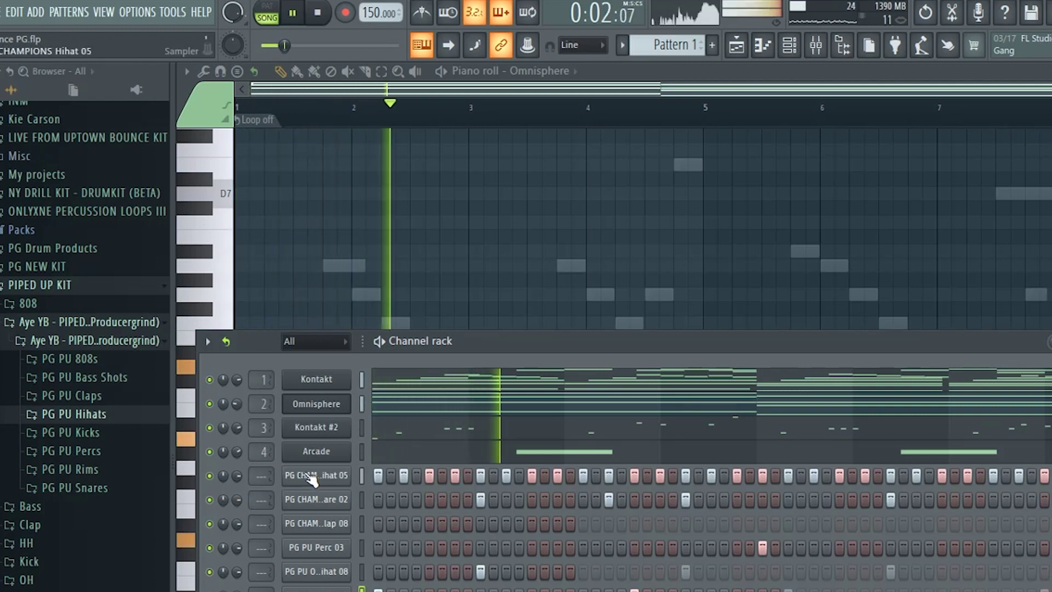
right_click(348, 474)
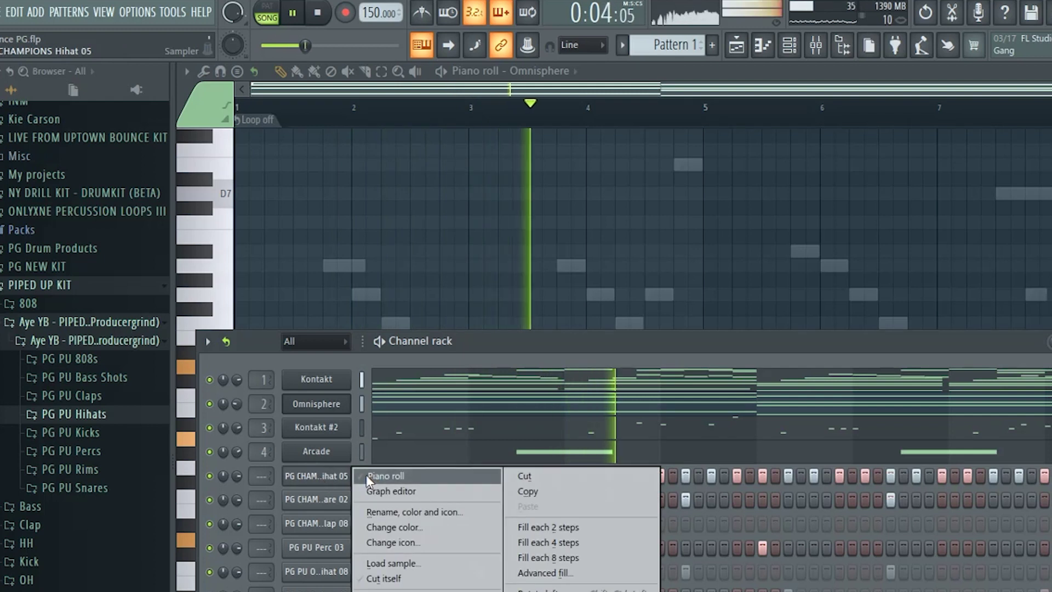
left_click(366, 474)
key("space")
scroll(545, 183, "up", 5)
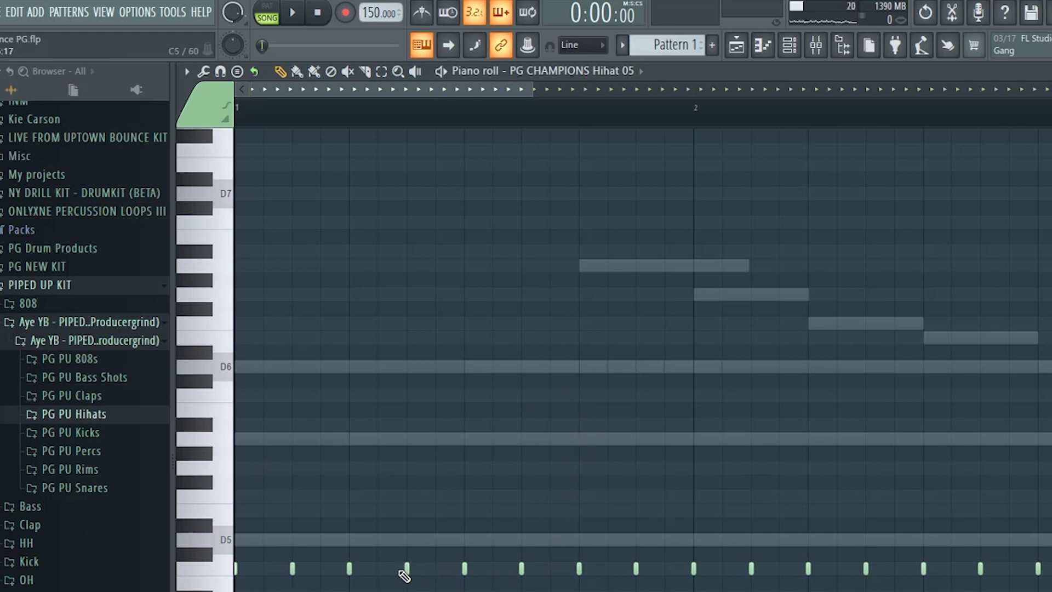
key("space")
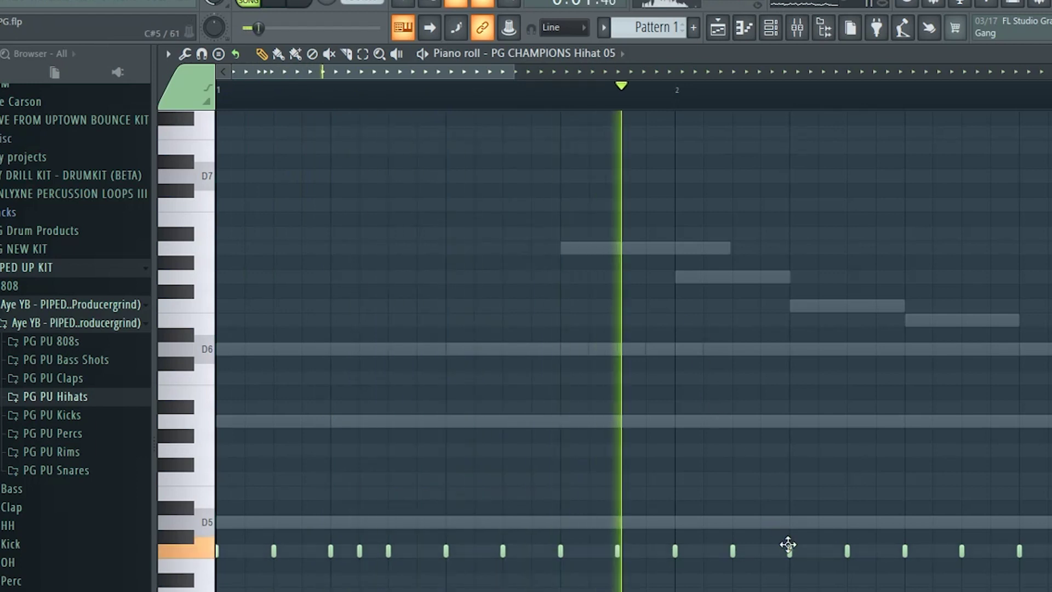
Add one extra in-between hi-hat hit in bar 2 and two more in bar 4 to form short rolls.
left_click_drag(440, 72, 521, 74)
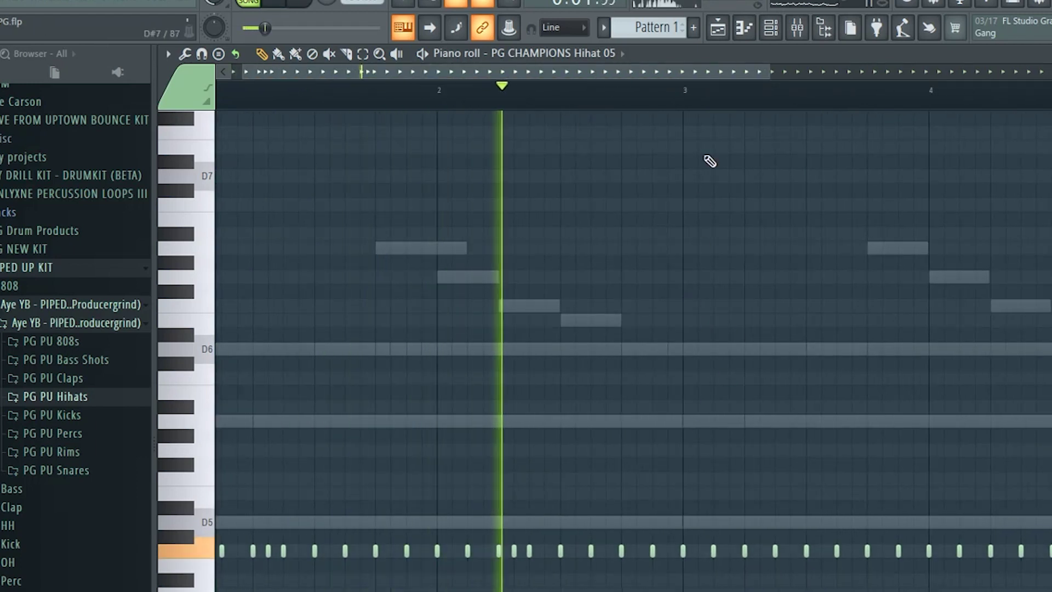
left_click_drag(726, 100, 834, 582)
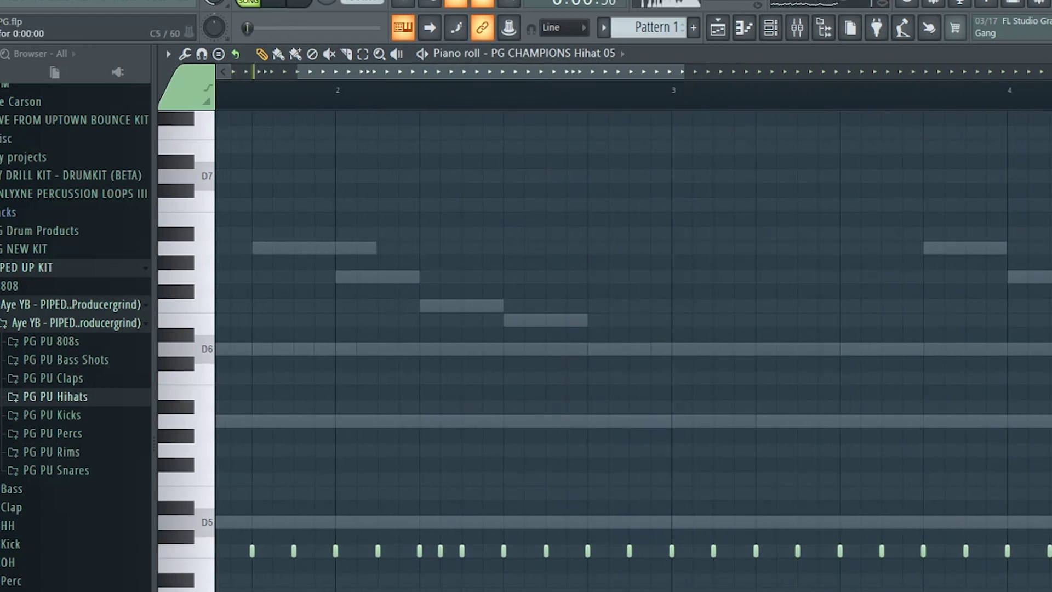
left_click_drag(399, 68, 515, 91)
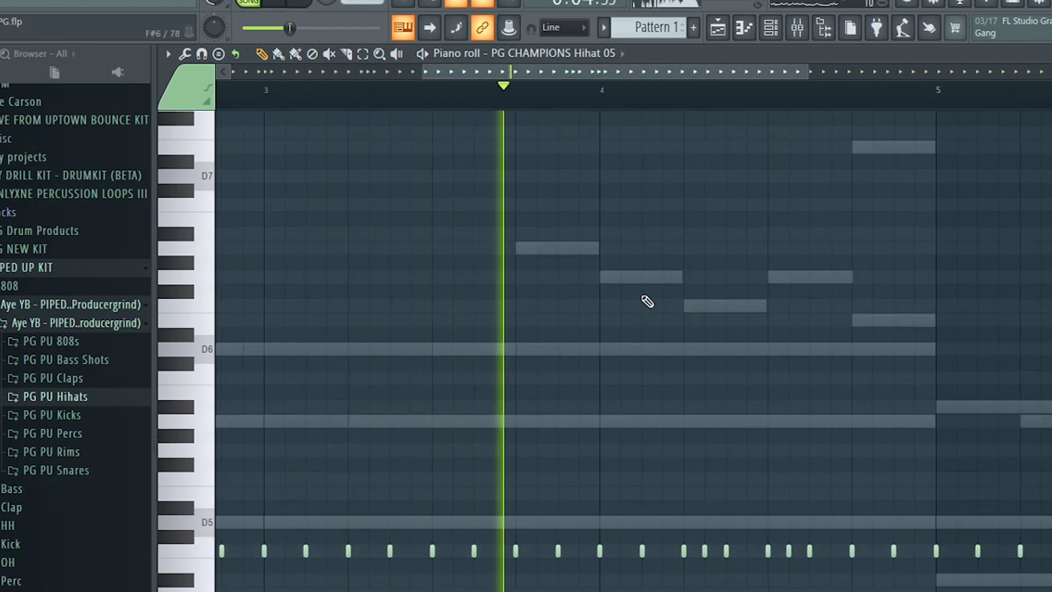
left_click_drag(535, 77, 580, 96)
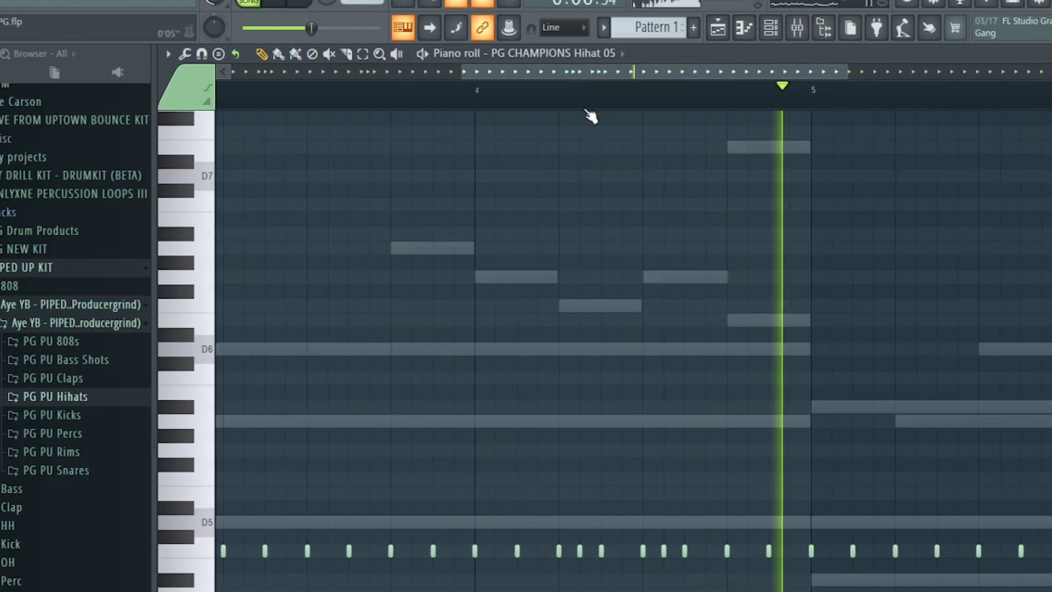
Replace the hi-hat notes from bar 5 onward with a copy of the first four bars and return to the channel rack.
scroll(601, 103, "down", 3)
key("space")
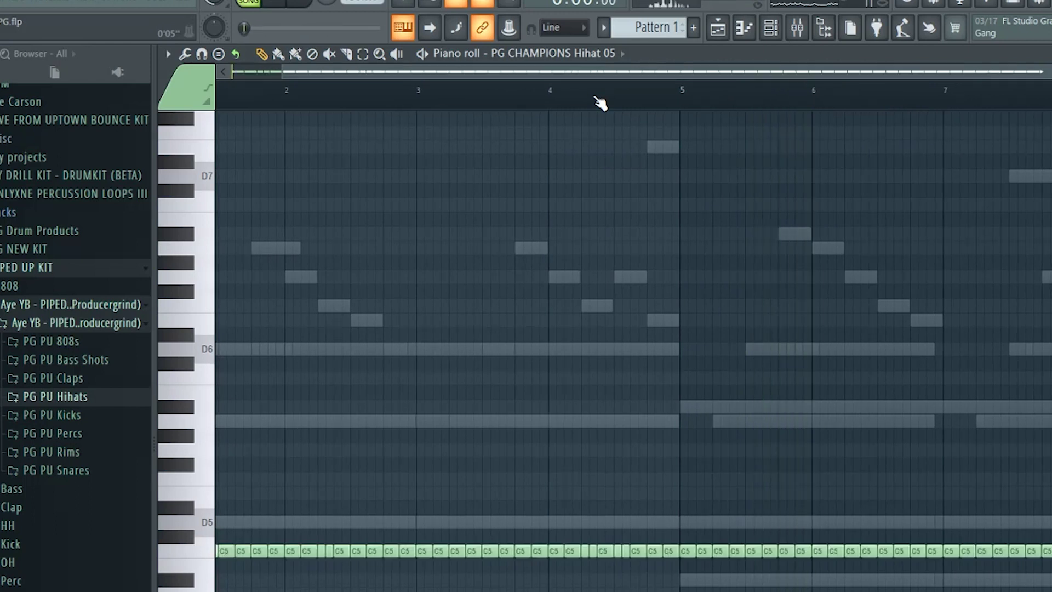
key("space")
left_click_drag(1049, 585, 692, 528)
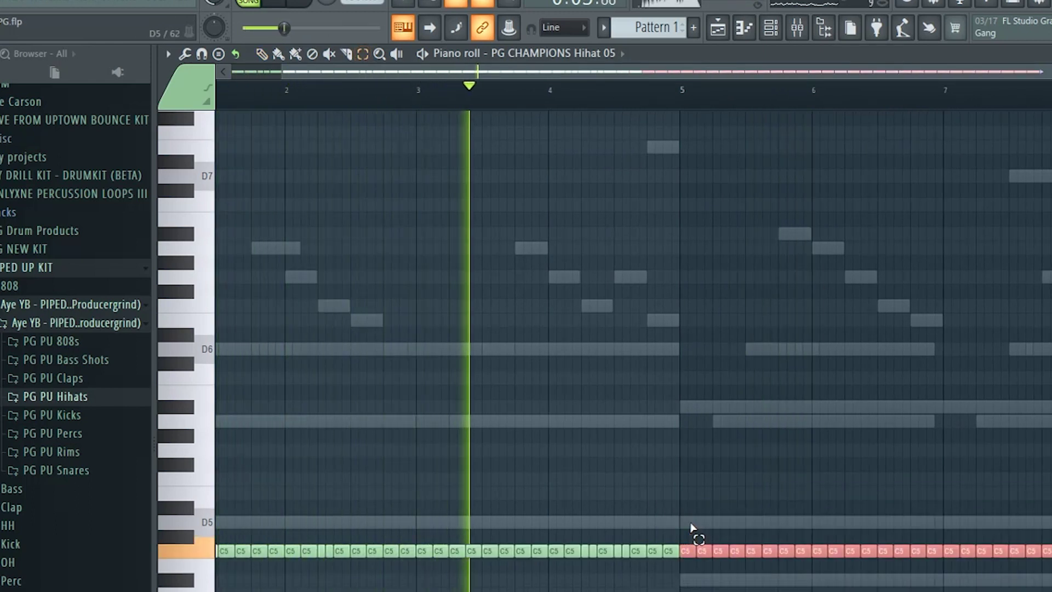
left_click(660, 487, "ctrl")
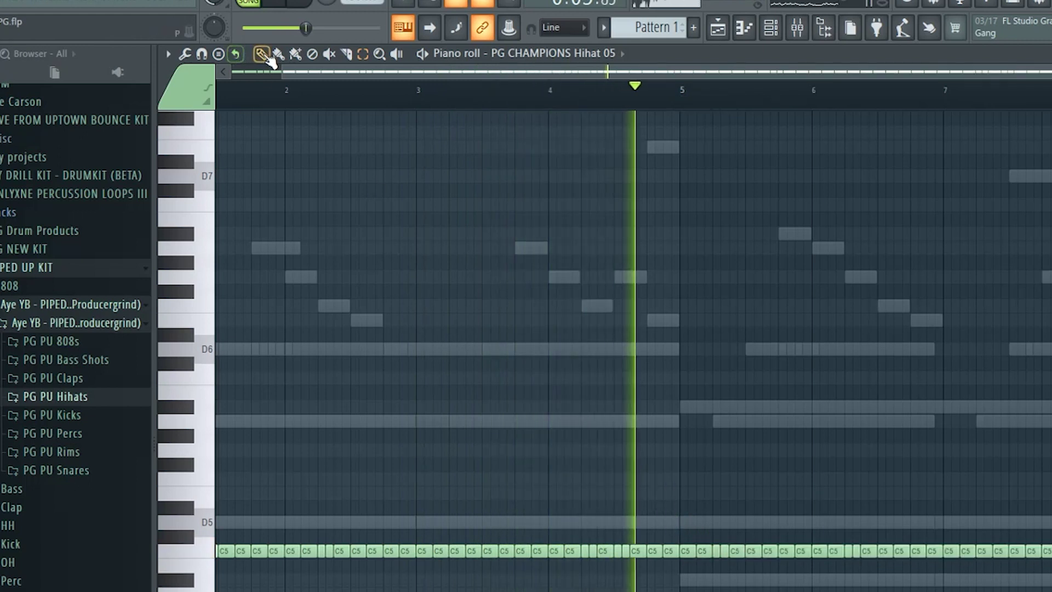
scroll(260, 102, "left", 2)
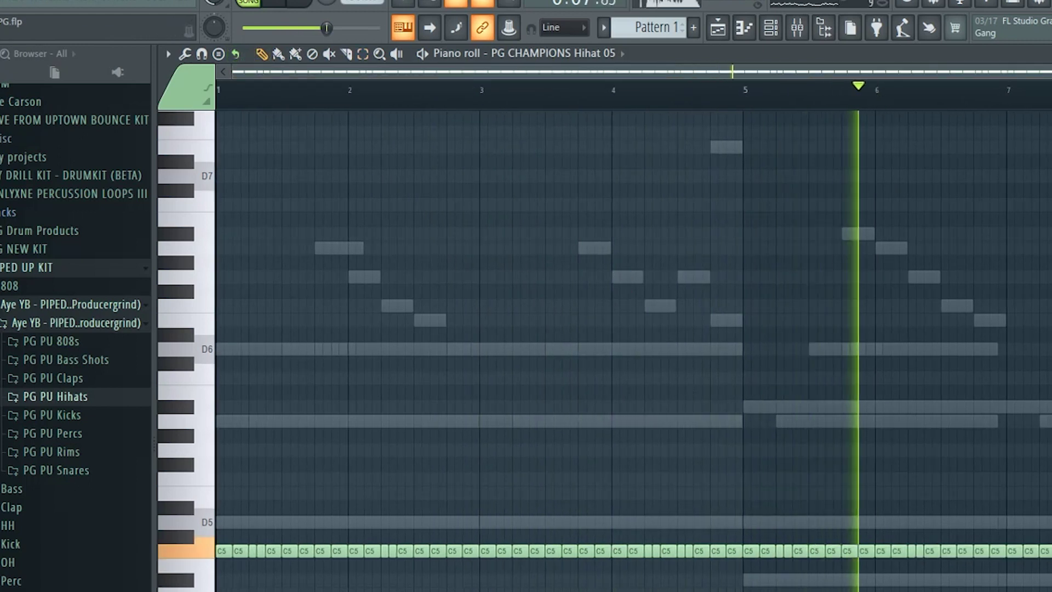
left_click_drag(895, 95, 869, 113)
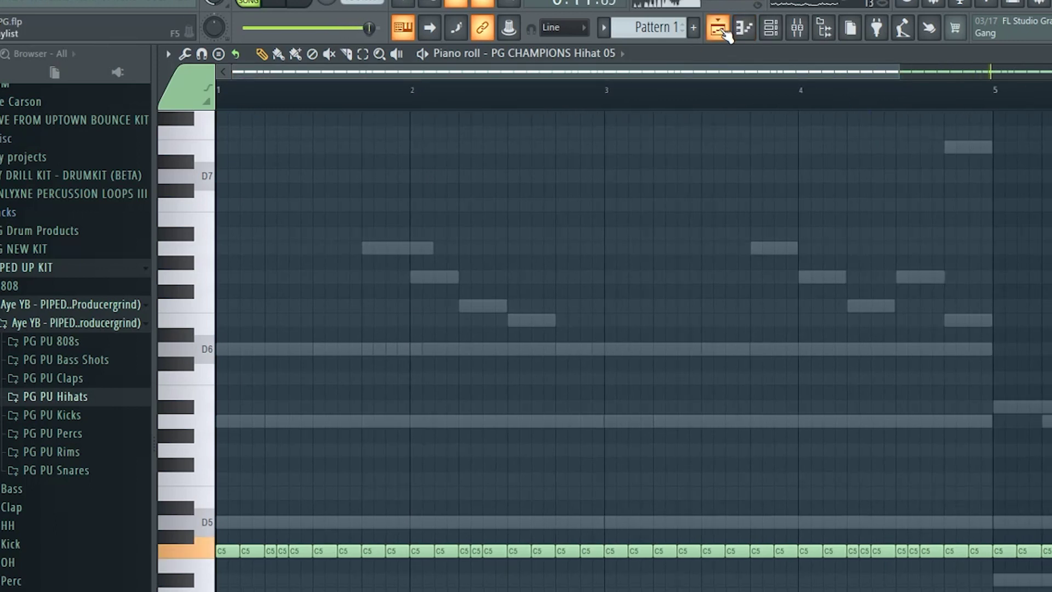
left_click(768, 34)
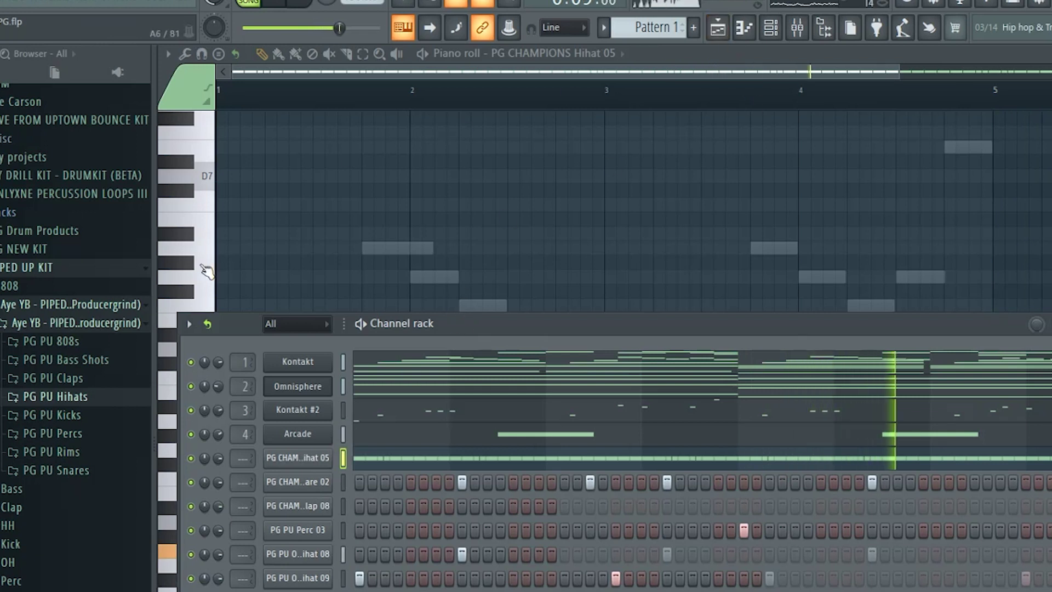
Load PG PU Perc 01 from the PG PU Percs folder, raise its fade-out to about halfway and its trim to maximum.
left_click(70, 433)
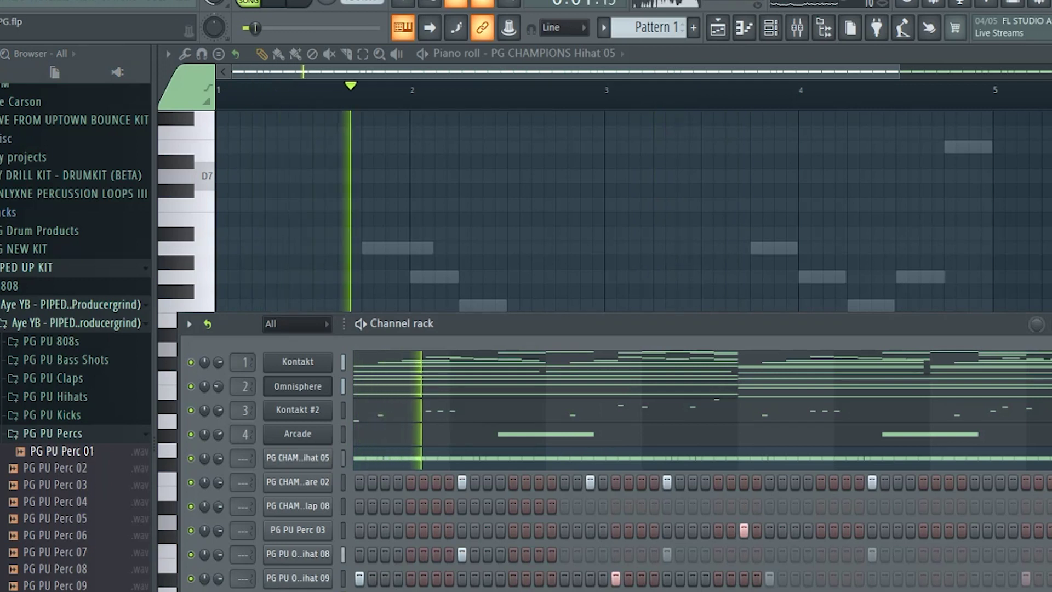
key("space")
key("space")
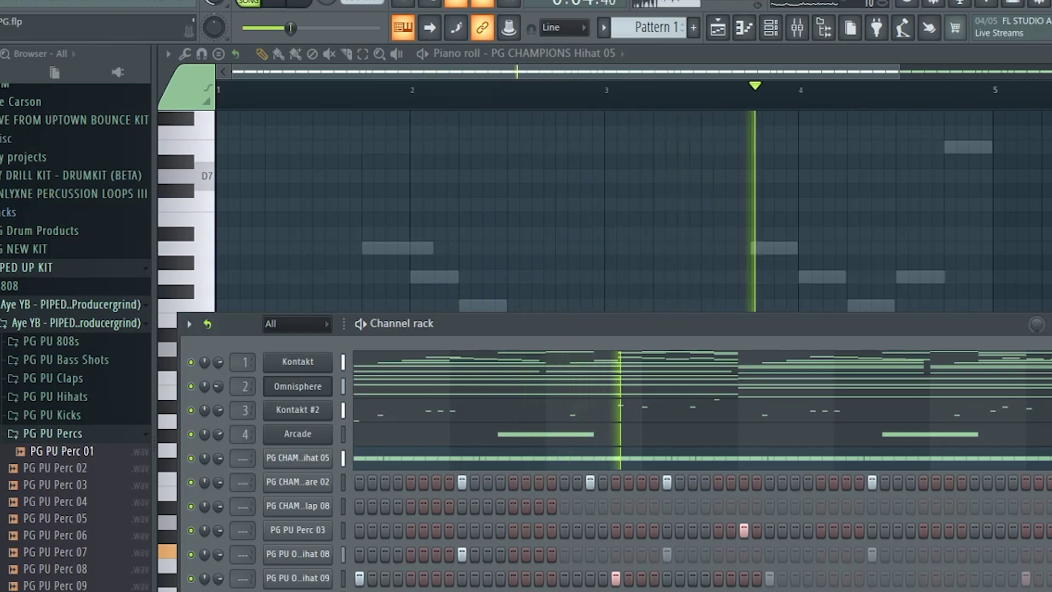
left_click(62, 451)
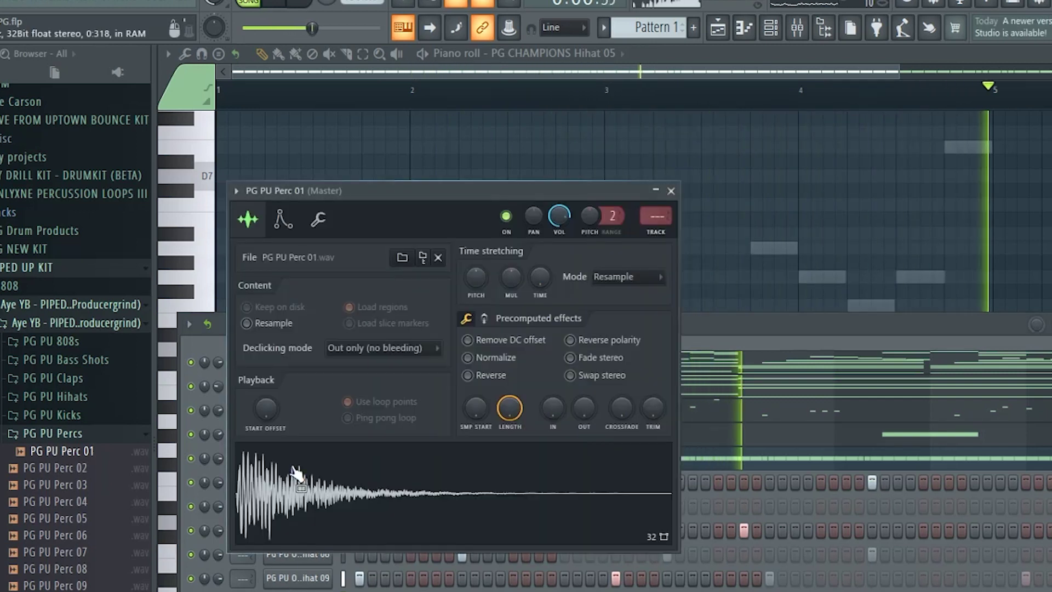
left_click_drag(575, 414, 576, 392)
left_click_drag(653, 410, 653, 384)
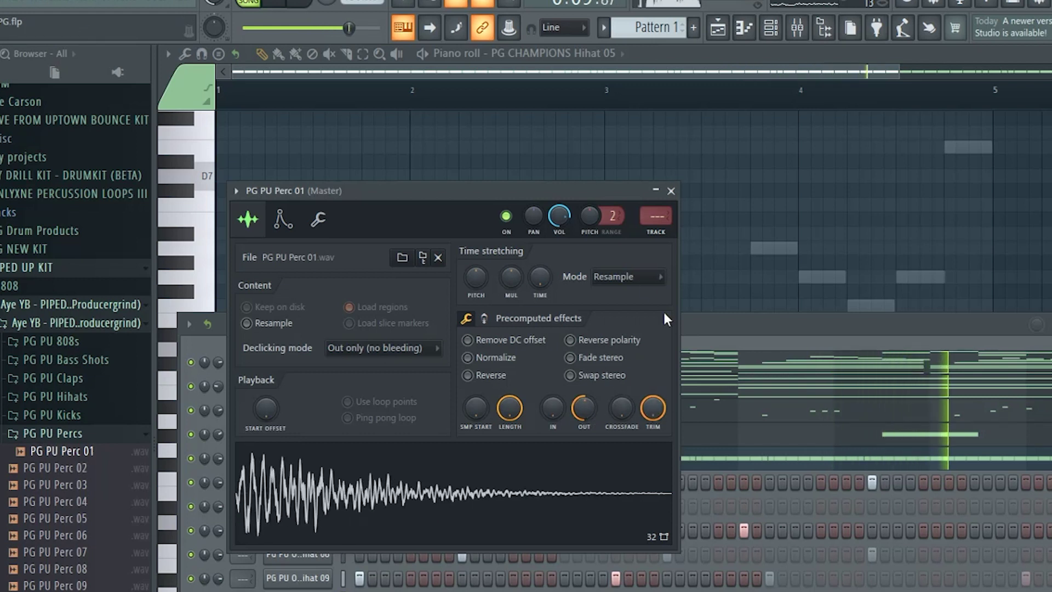
left_click(670, 190)
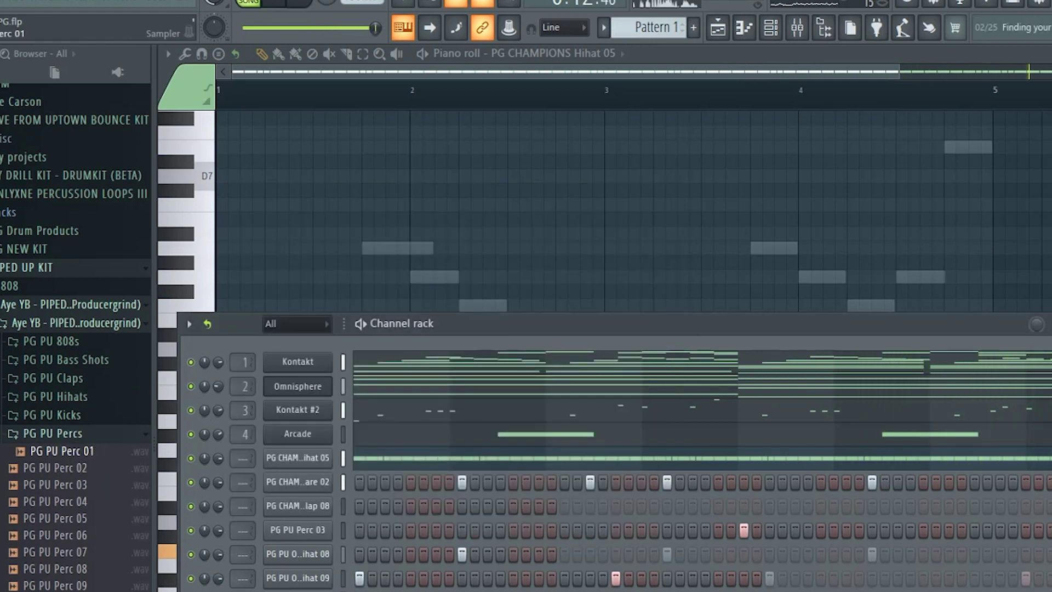
Add extra hits to the PG CHAMPIONS Snare 02 part in the second half of bar 8 as a fill.
right_click(300, 483)
left_click(353, 482)
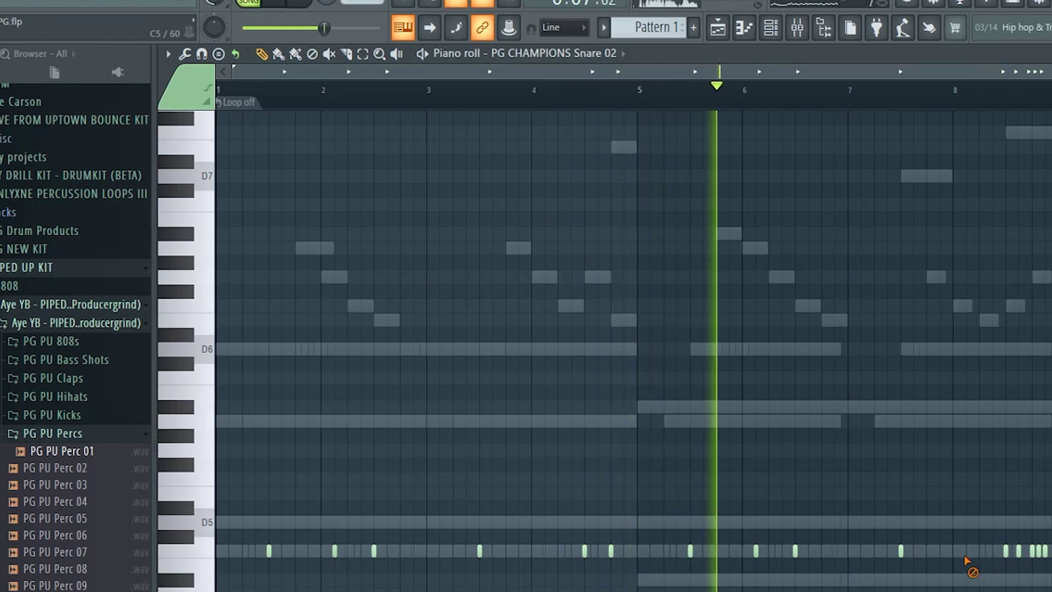
left_click(770, 28)
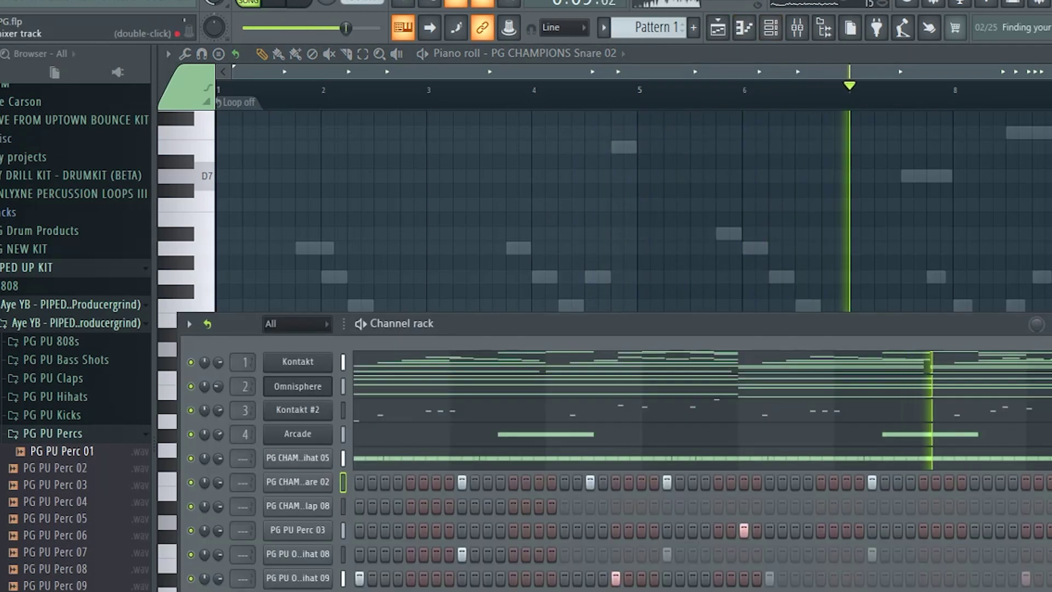
Place the PG DB1 808 Loop - Doe Boy - 153 BPM Eb Min from PG Drum Products at the start of playlist Track 2.
left_click(718, 28)
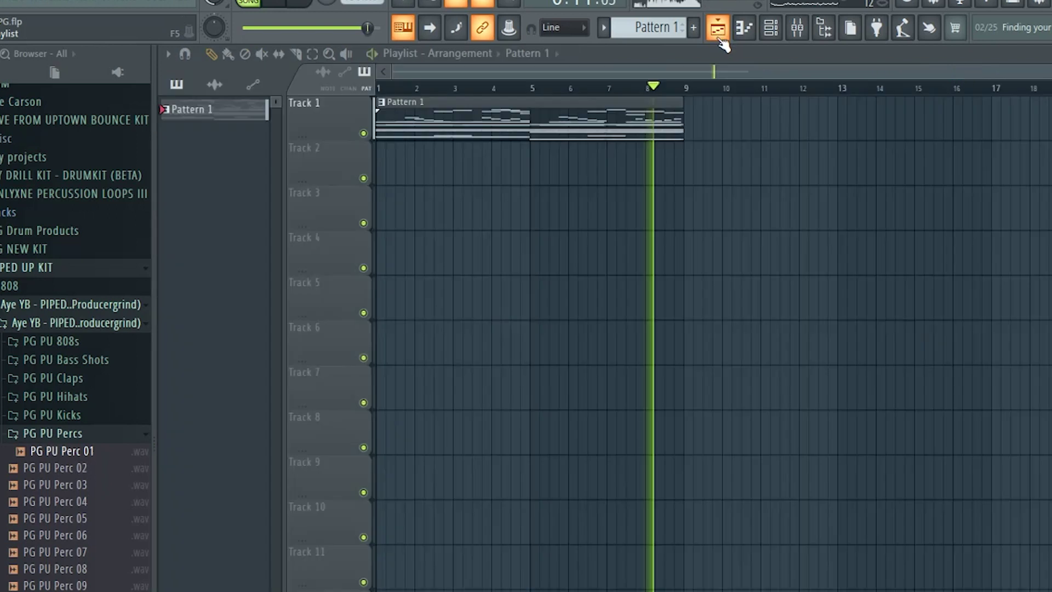
key("space")
scroll(77, 384, "up", 3)
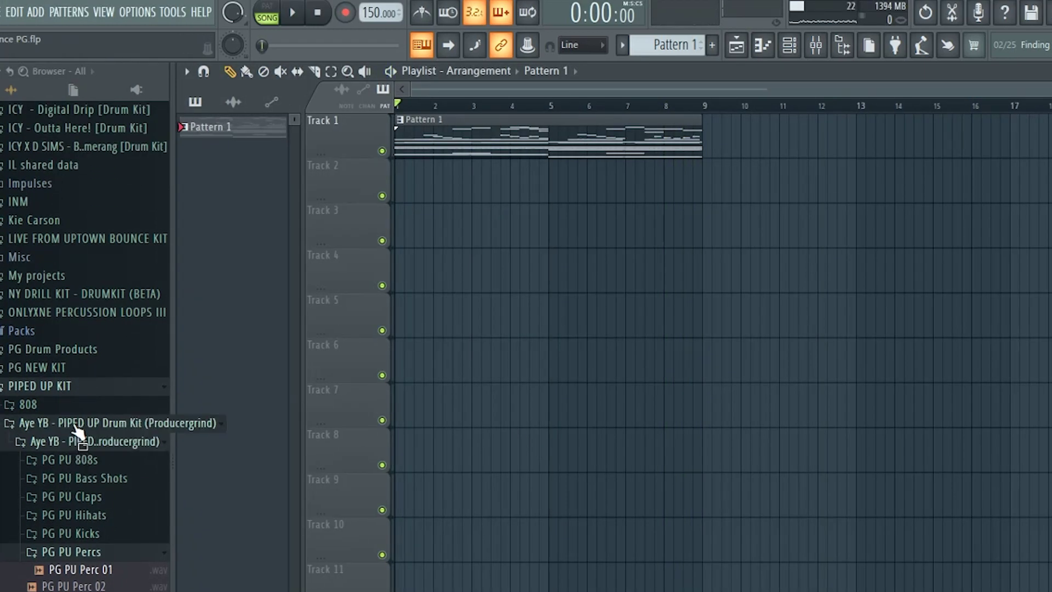
left_click(74, 425)
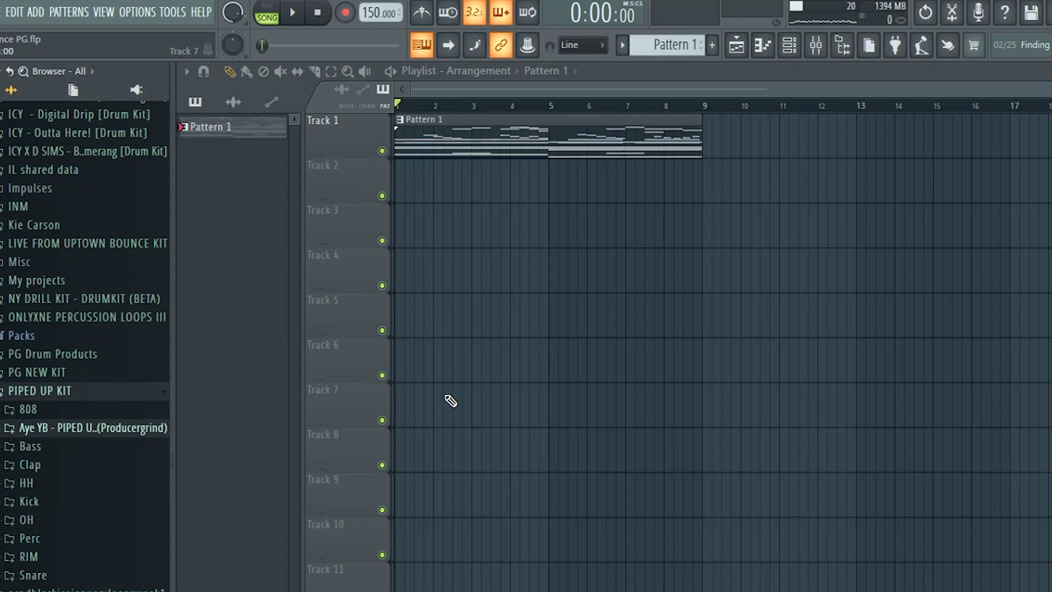
left_click(76, 390)
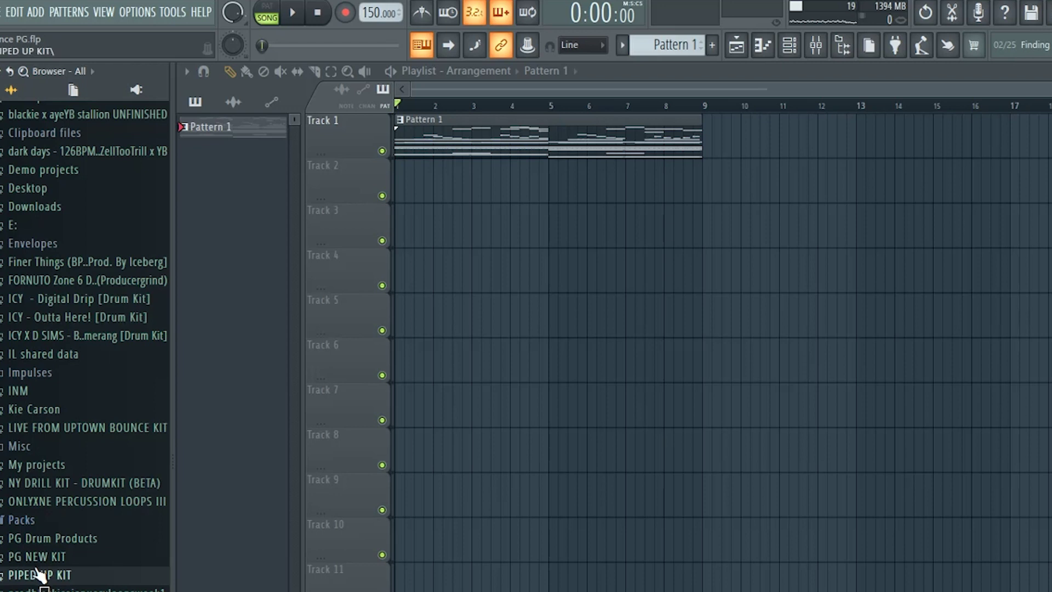
left_click(32, 545)
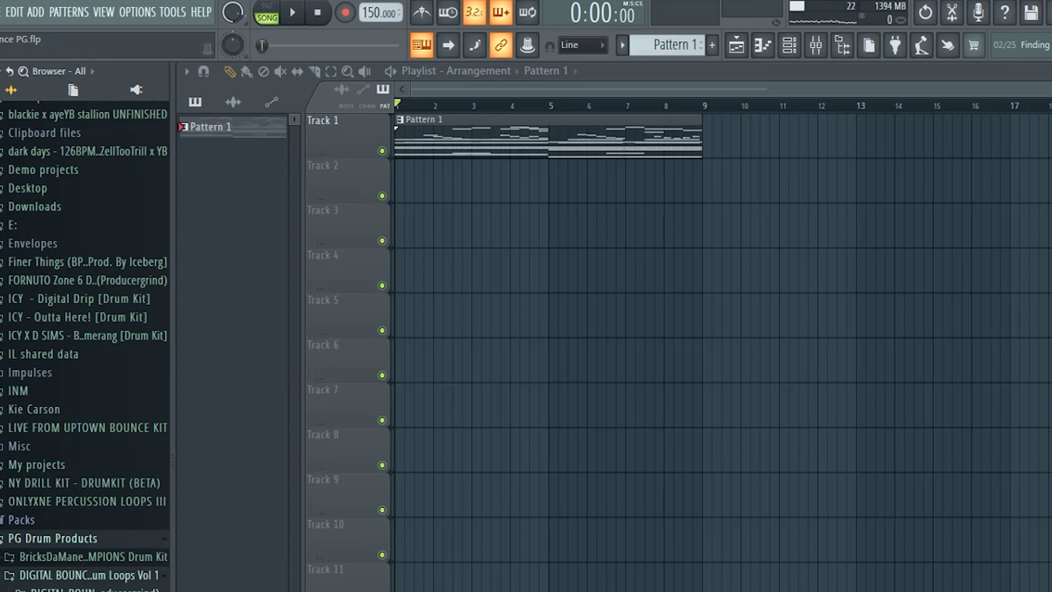
left_click(82, 589)
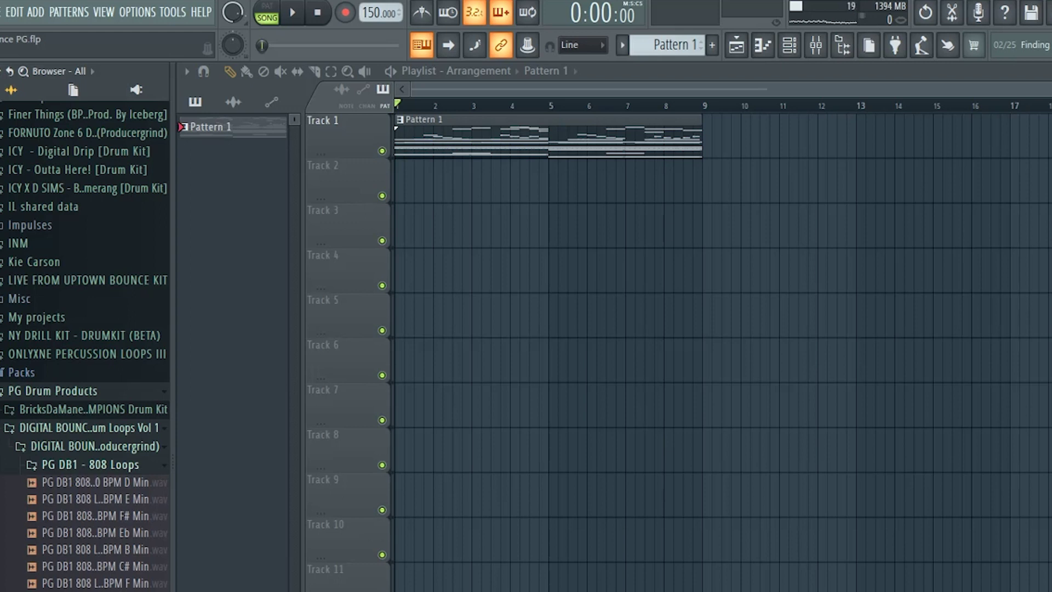
scroll(85, 345, "down", 5)
left_click_drag(88, 431, 433, 197)
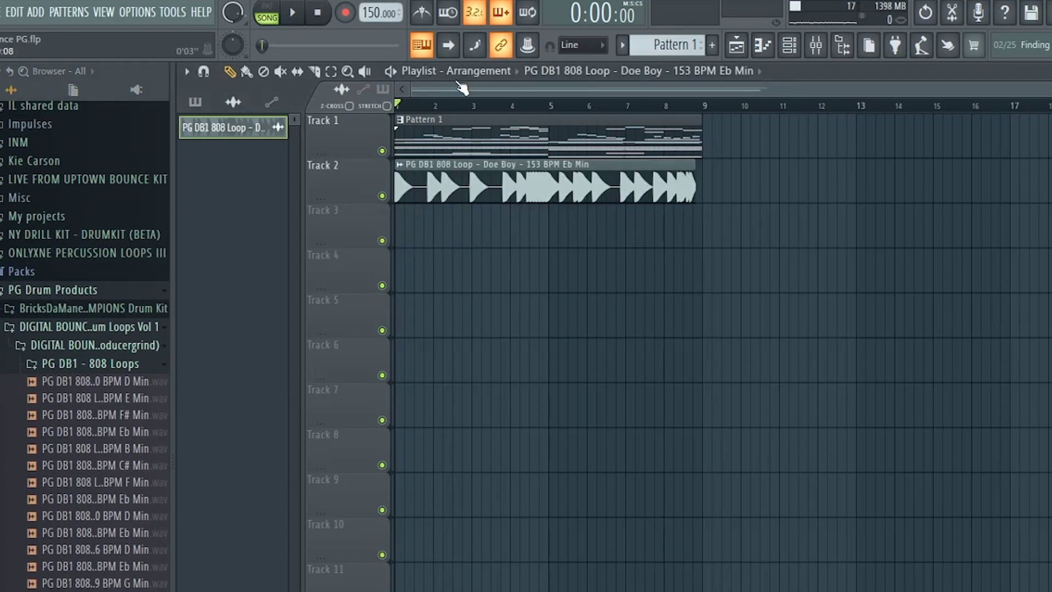
Fit the 808 loop to the project: set the tempo to 153 BPM, the loop's stretch mode to Stretch, and the tempo back to 150 BPM.
left_click_drag(376, 12, 376, 7)
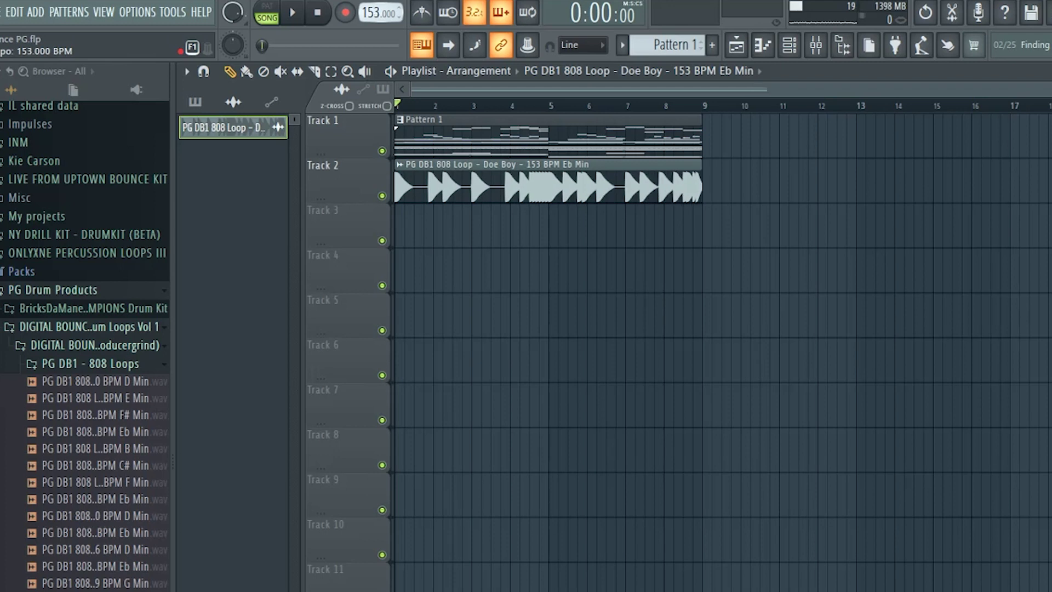
double_click(542, 186)
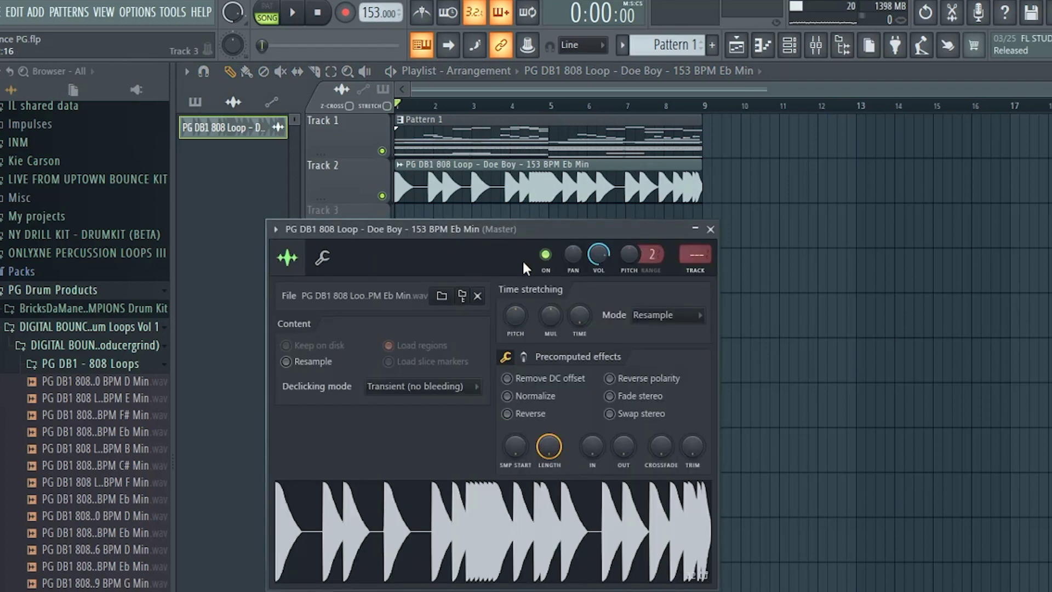
left_click(650, 321)
left_click(646, 357)
left_click(710, 229)
left_click_drag(378, 12, 378, 16)
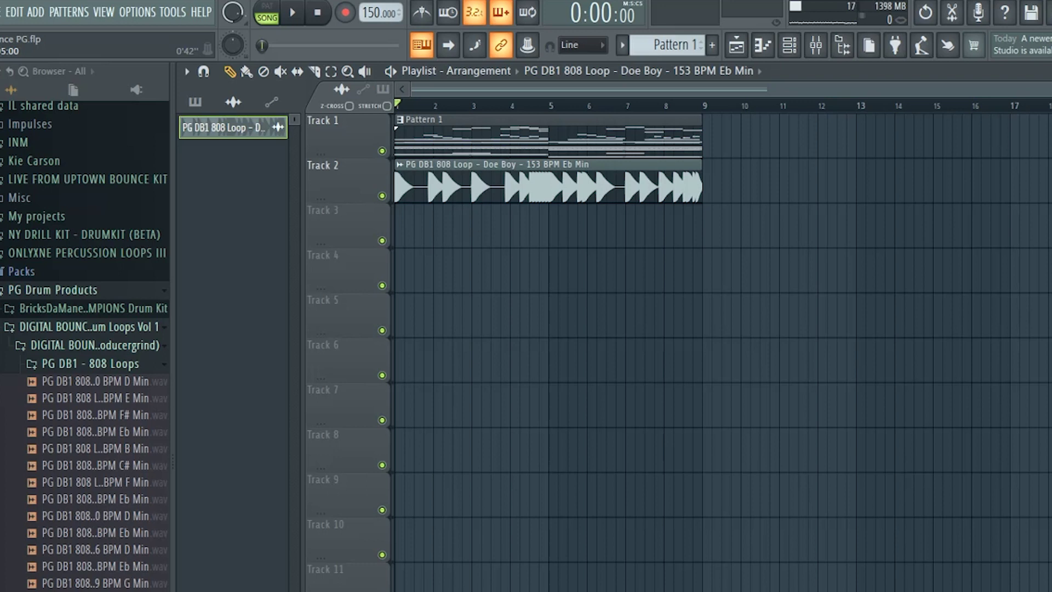
Try lowering the 808 loop's time-stretching pitch by about 96 cents, and play it with Track 1 muted.
scroll(556, 108, "up", 10)
scroll(556, 108, "down", 9)
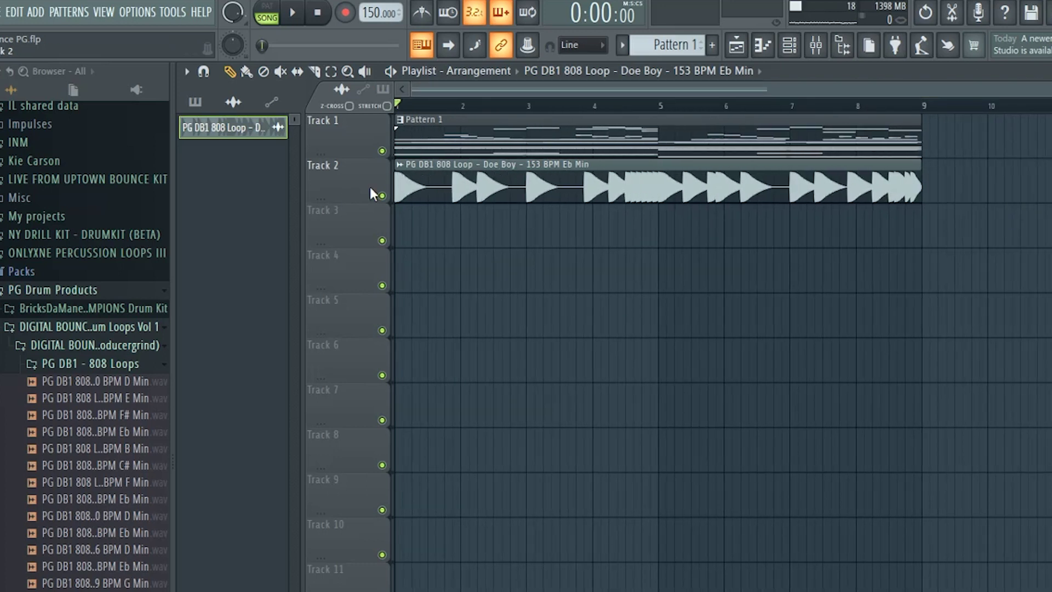
double_click(449, 170)
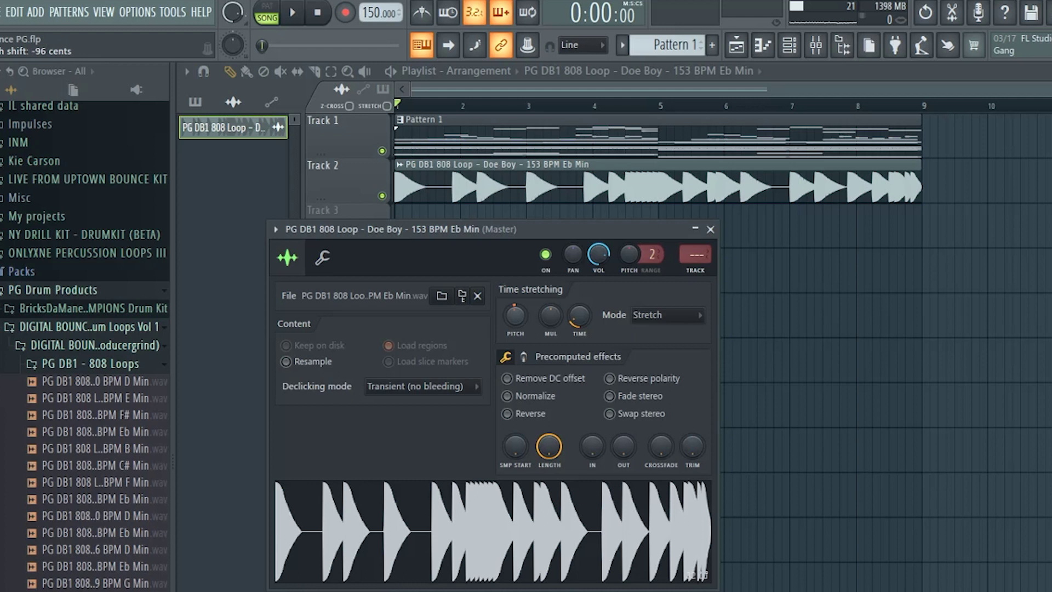
left_click(382, 151)
left_click(293, 12)
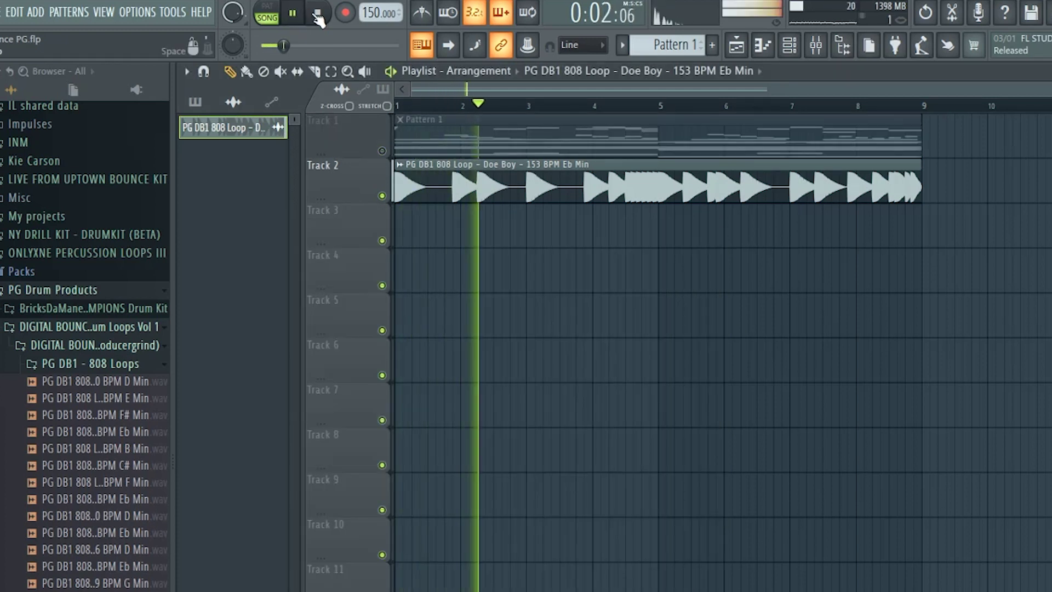
left_click(317, 12)
Reset the 808 loop's time-stretching pitch shift in its clip settings.
double_click(648, 184)
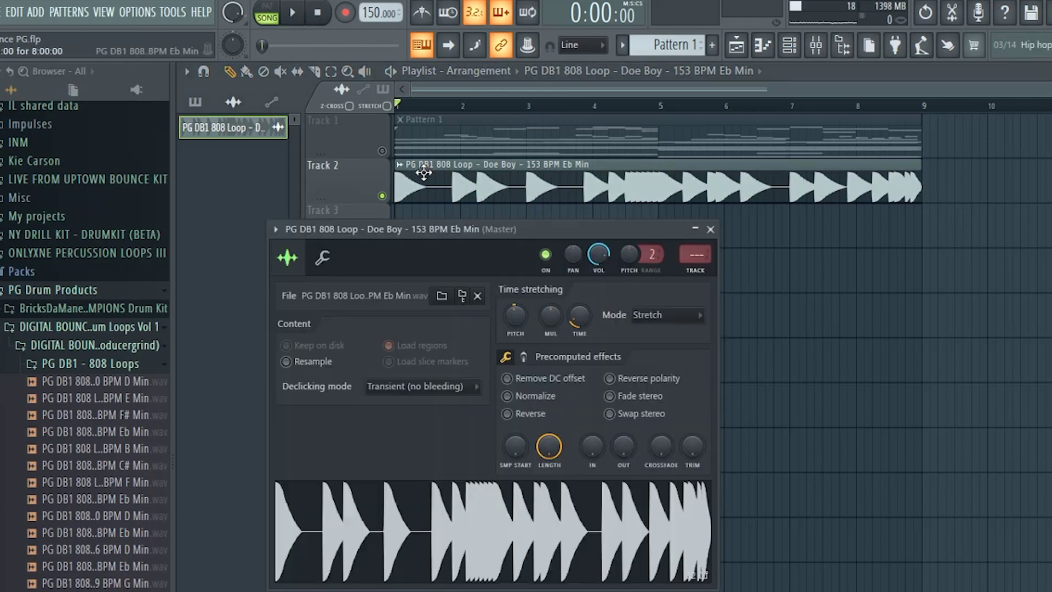
right_click(527, 333)
left_click(726, 329)
left_click(754, 324)
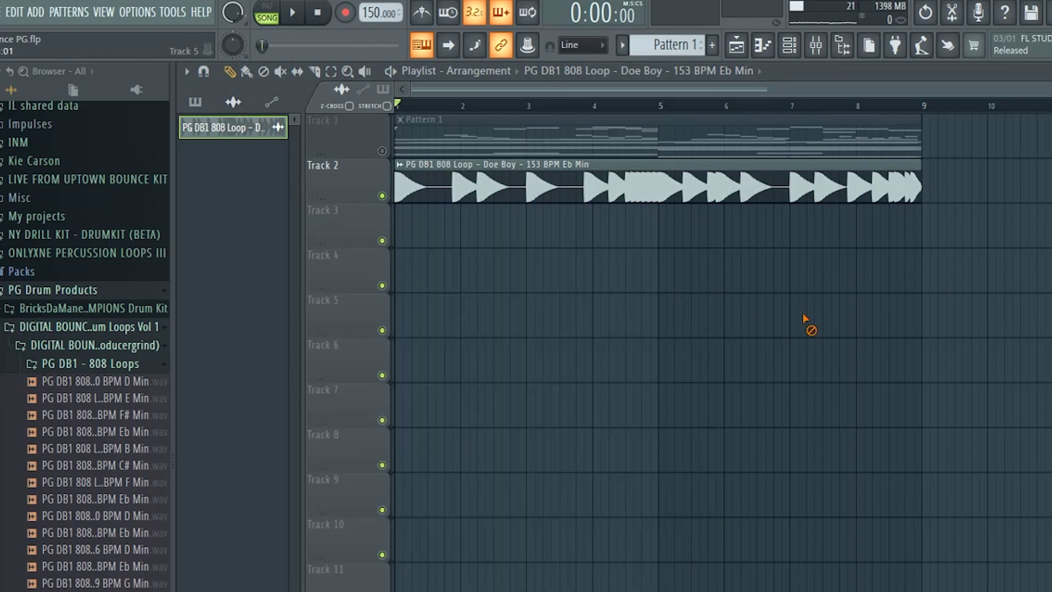
Transpose the Kontakt, Omnisphere and Kontakt #2 channels up 1 semitone, leaving Arcade out of the selection.
left_click(603, 127)
double_click(602, 127)
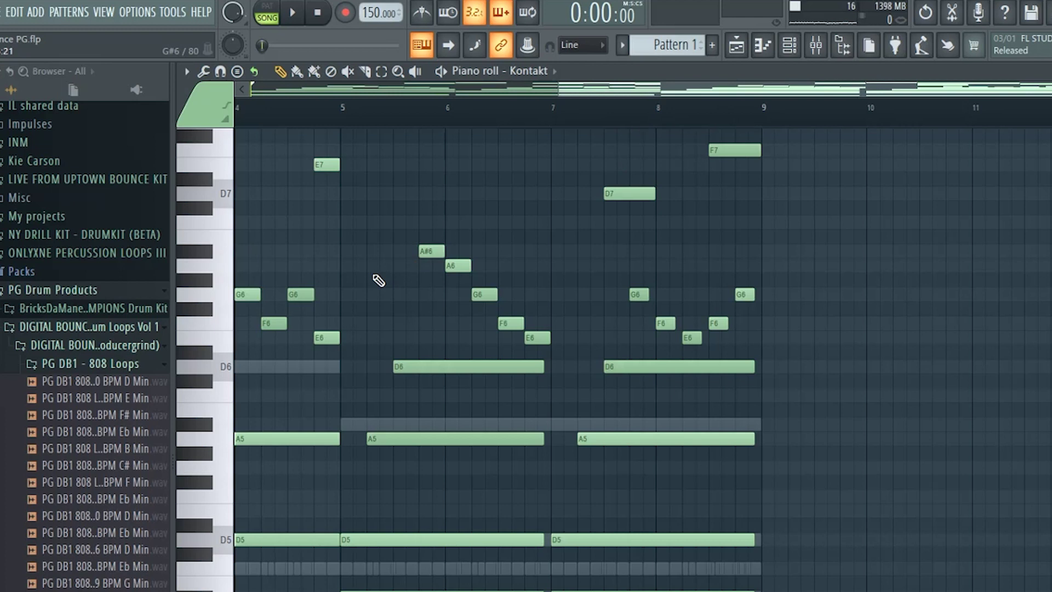
left_click(789, 45)
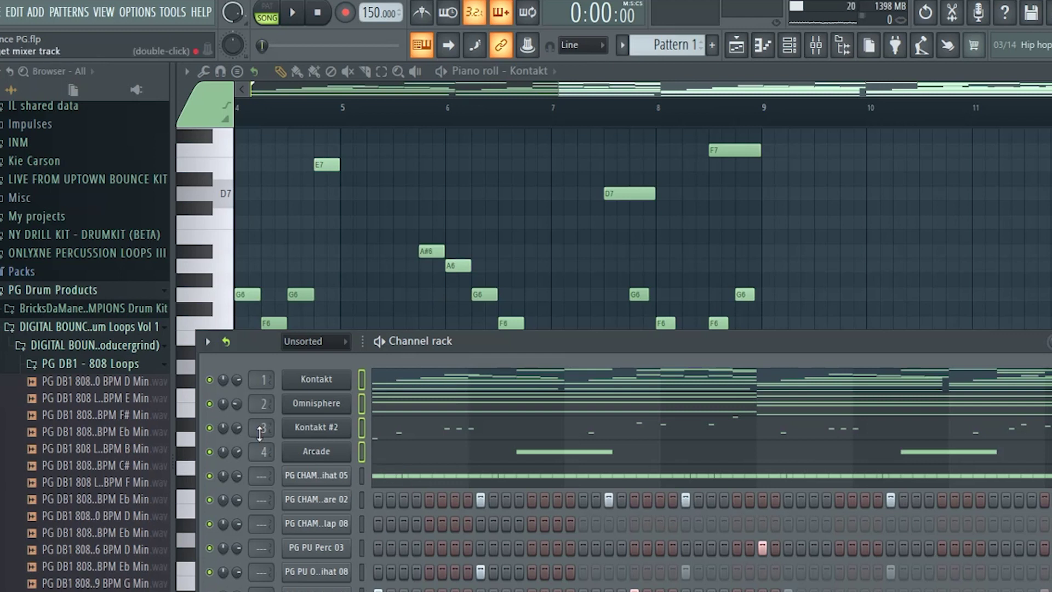
left_click(207, 341)
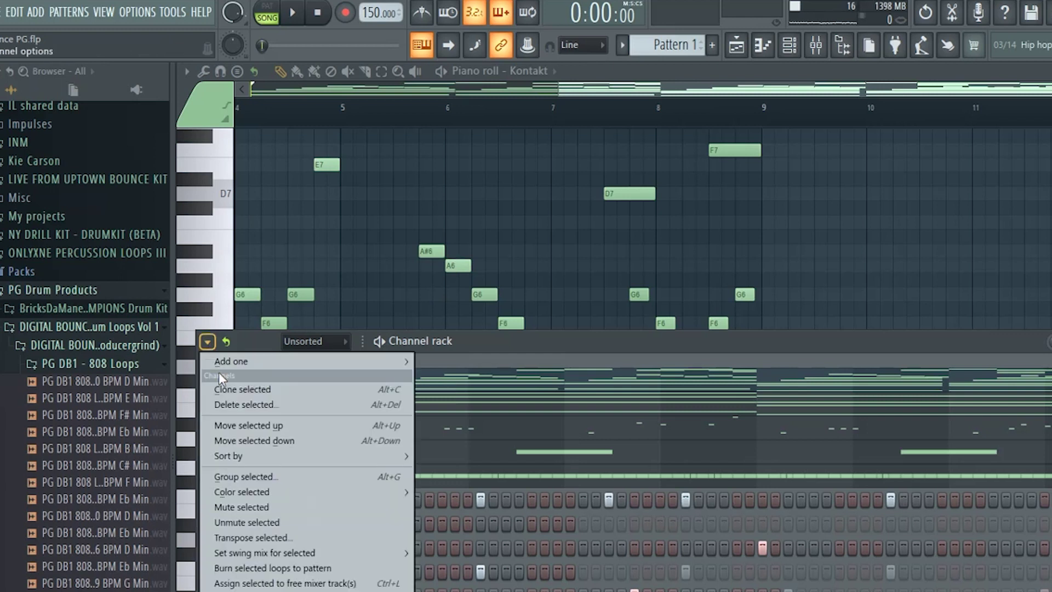
left_click(259, 542)
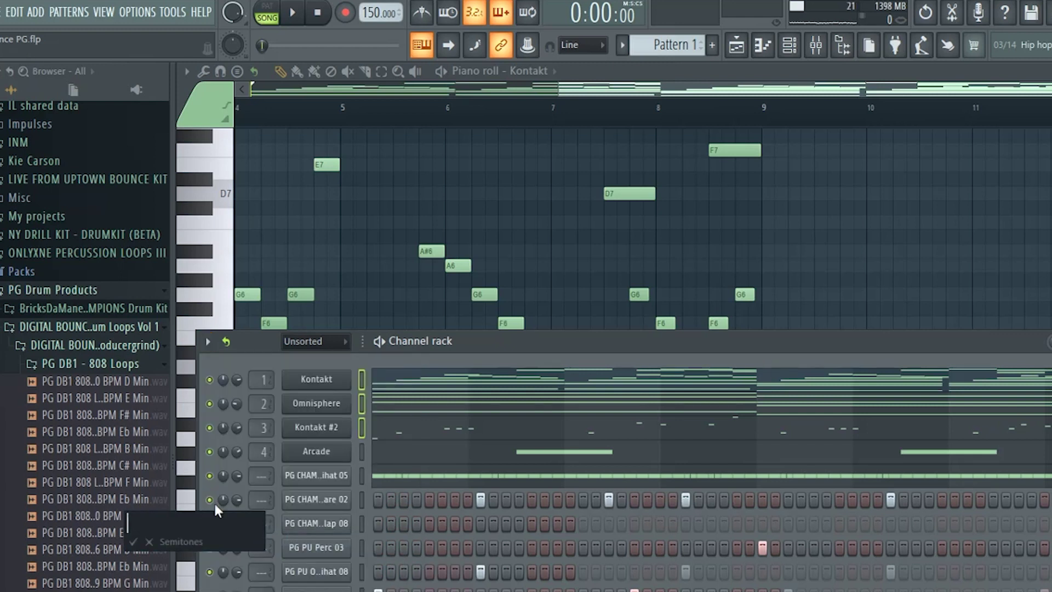
type("1")
key("Return")
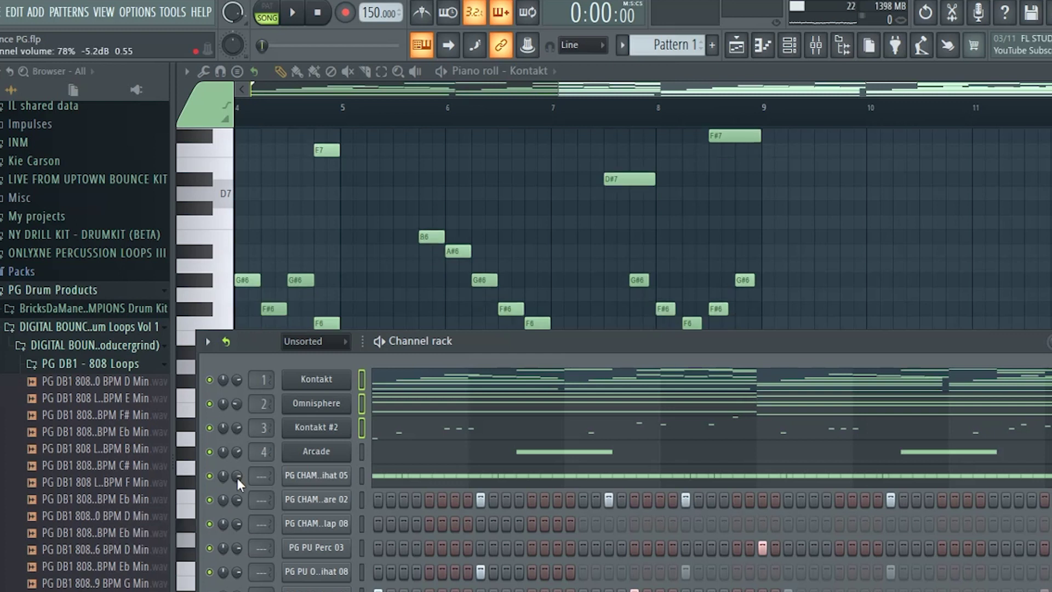
Examine Arcade's notes and its Symphony 10 plugin settings, and play the arrangement with Track 1 unmuted.
left_click(401, 454)
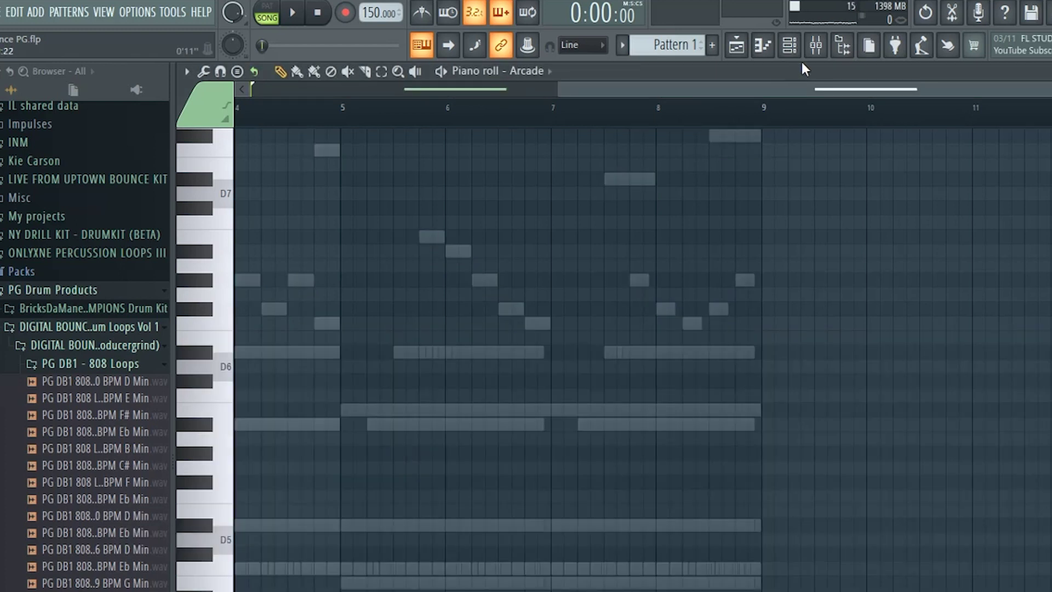
left_click(789, 45)
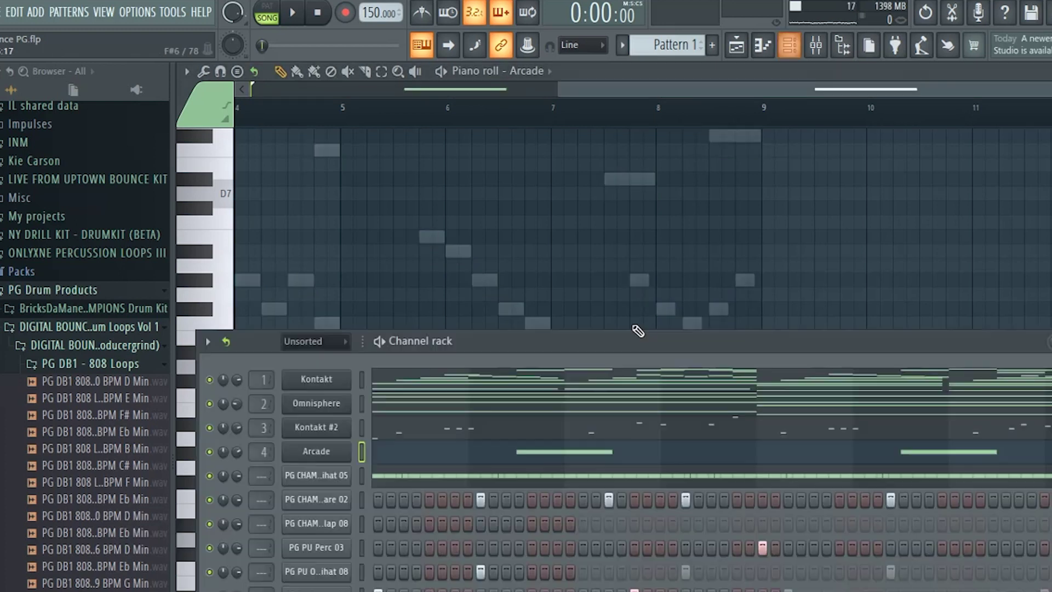
left_click(323, 452)
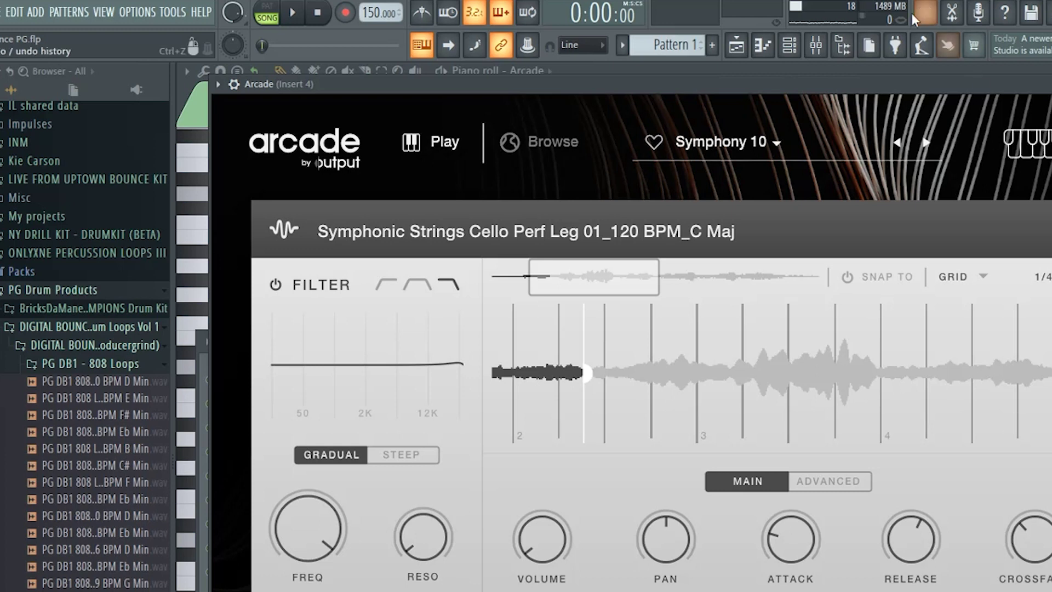
left_click(736, 45)
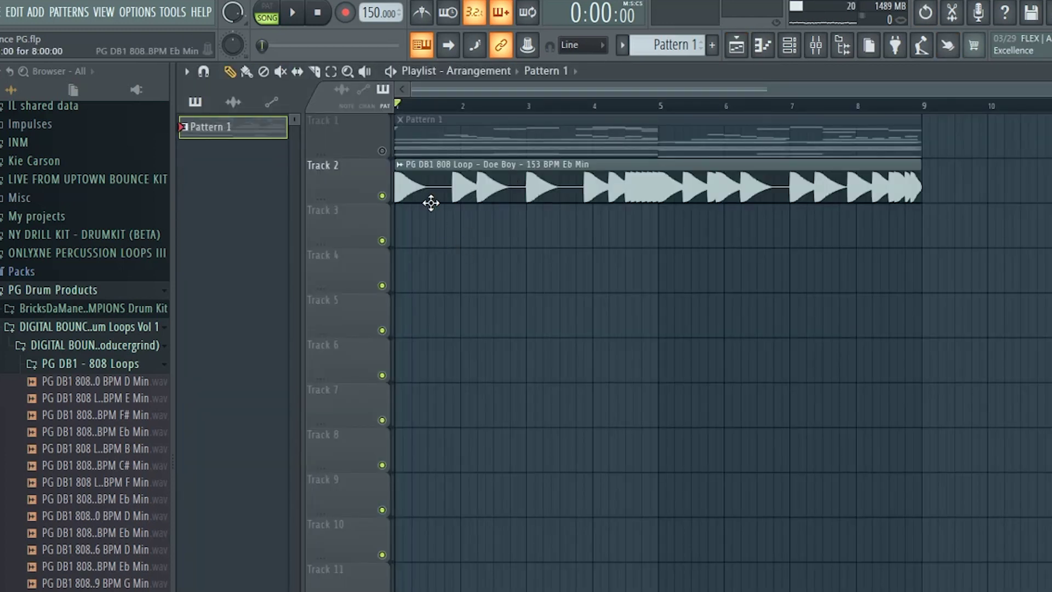
key("F6")
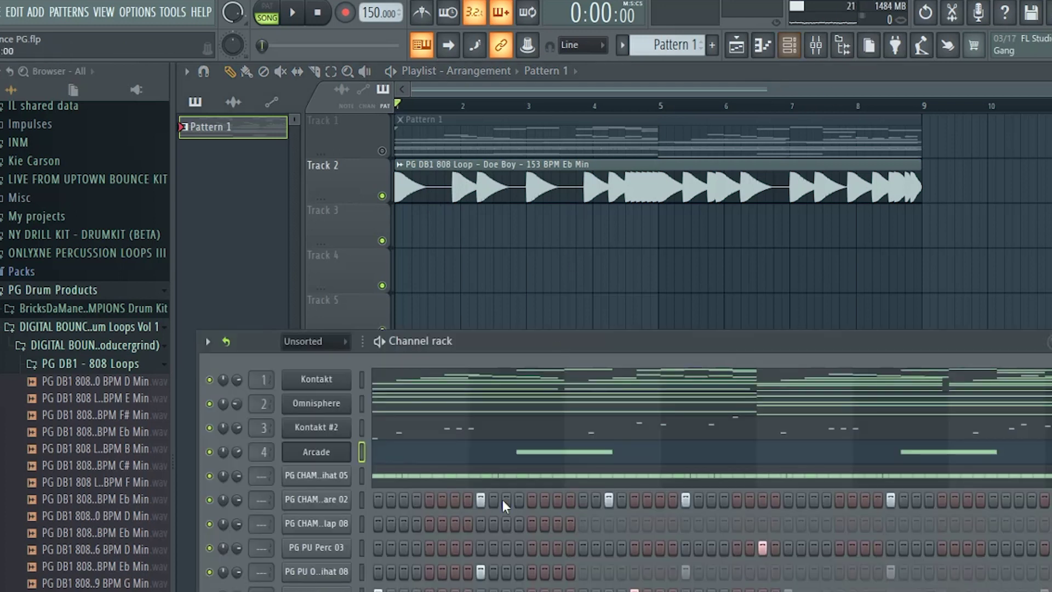
left_click(406, 453)
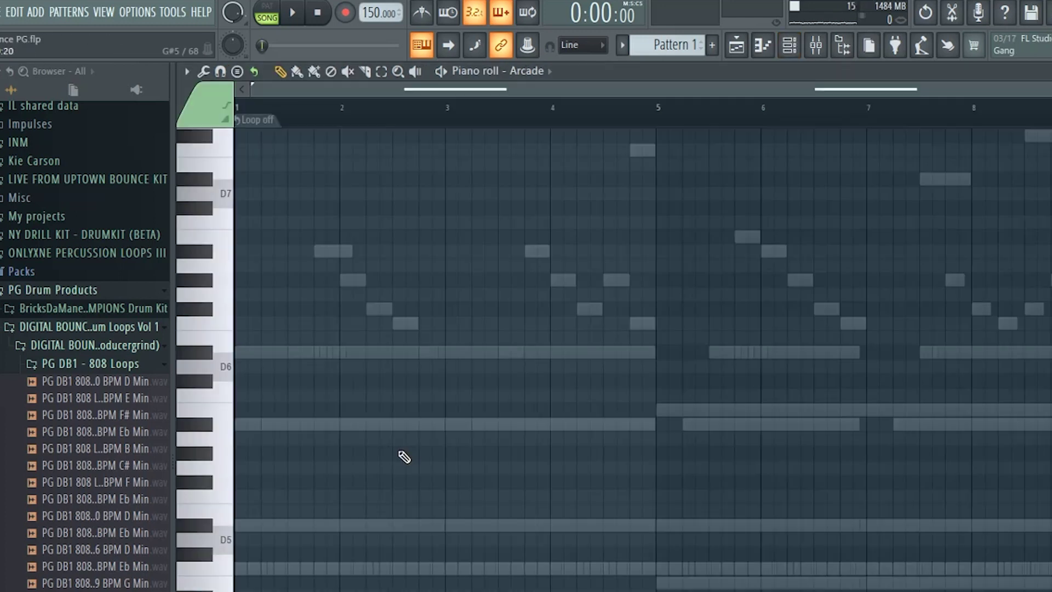
left_click_drag(770, 110, 473, 153)
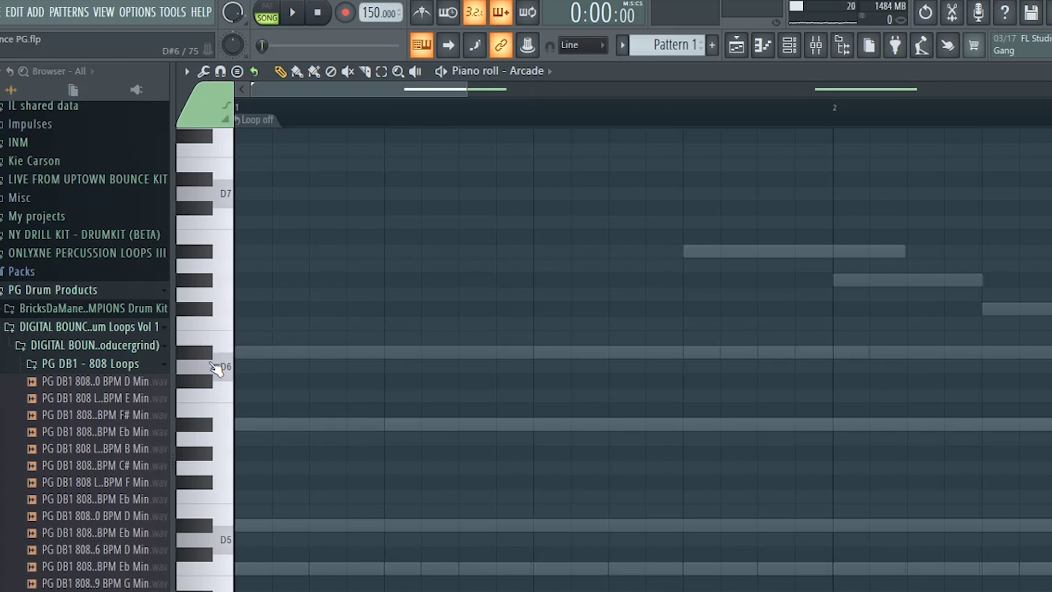
key("F5")
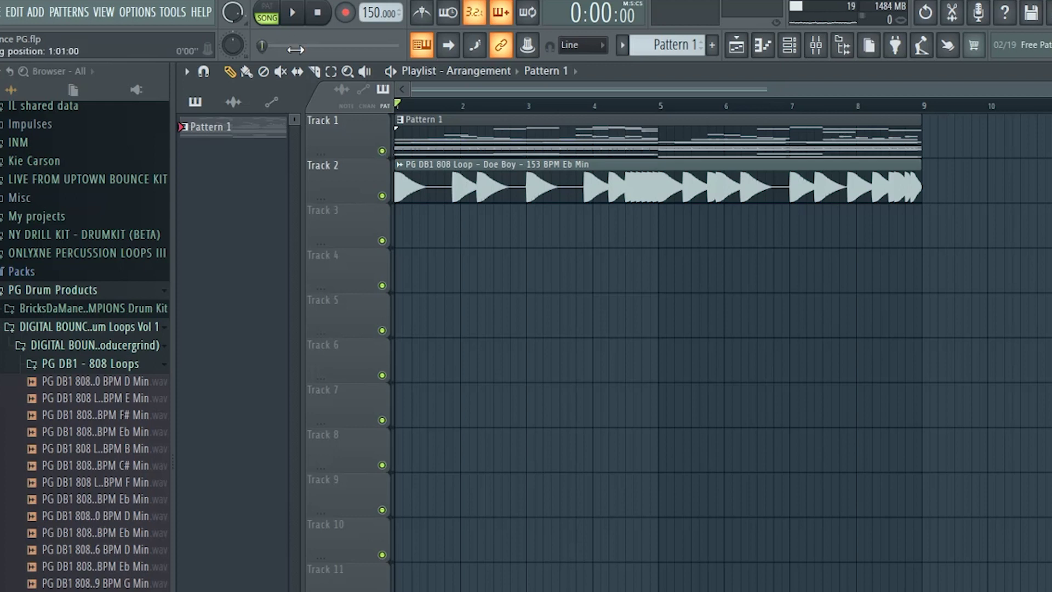
key("space")
Mute the PG CHAMPIONS Hihat 05 channel and place PG DB1 Hihat Loop - Fast Cars - 150 BPM at the start of Track 4.
key("F6")
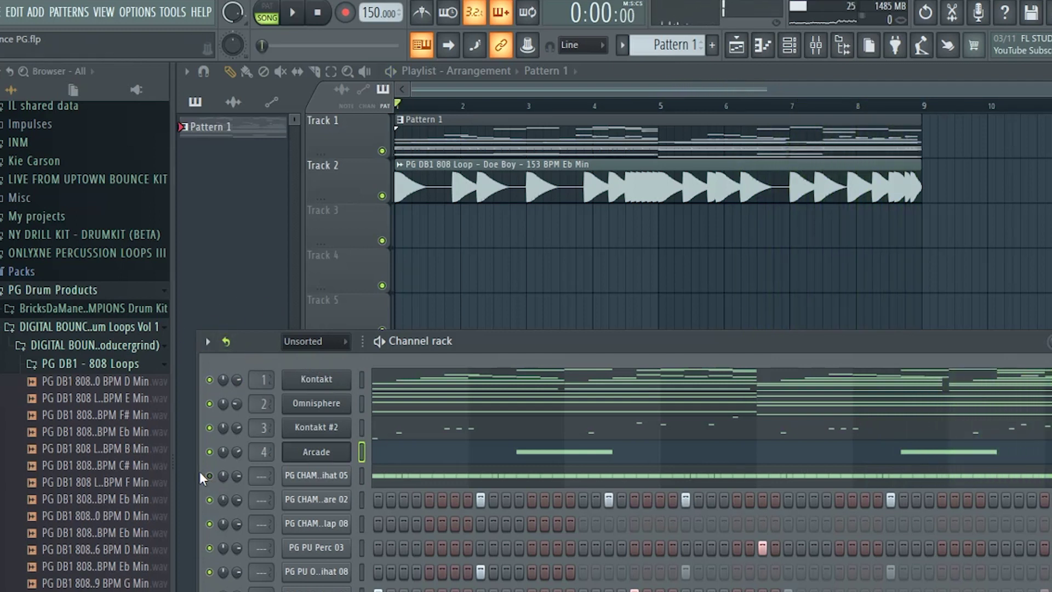
left_click(33, 364)
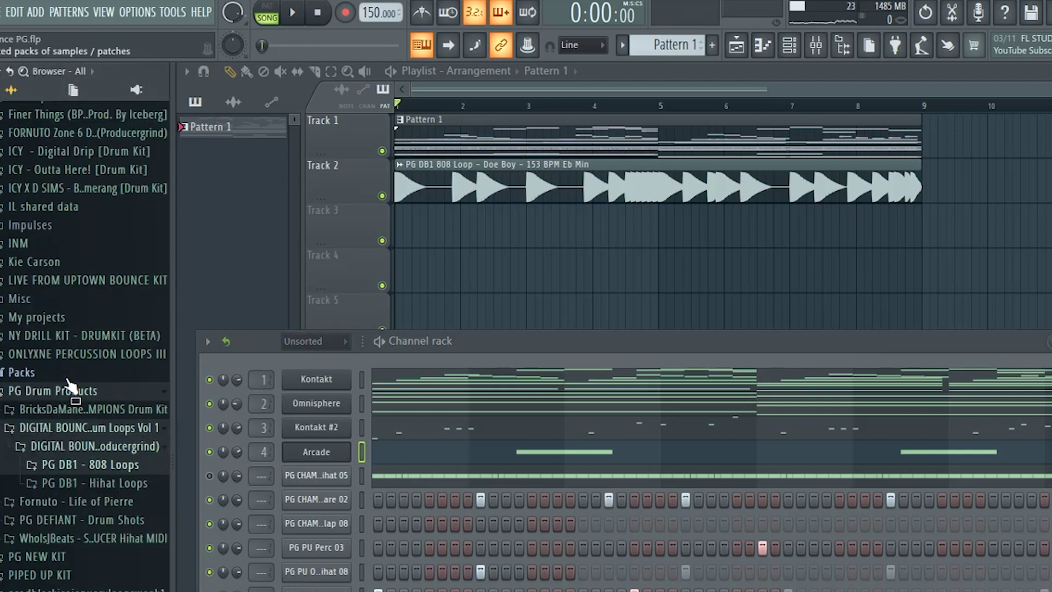
left_click(77, 483)
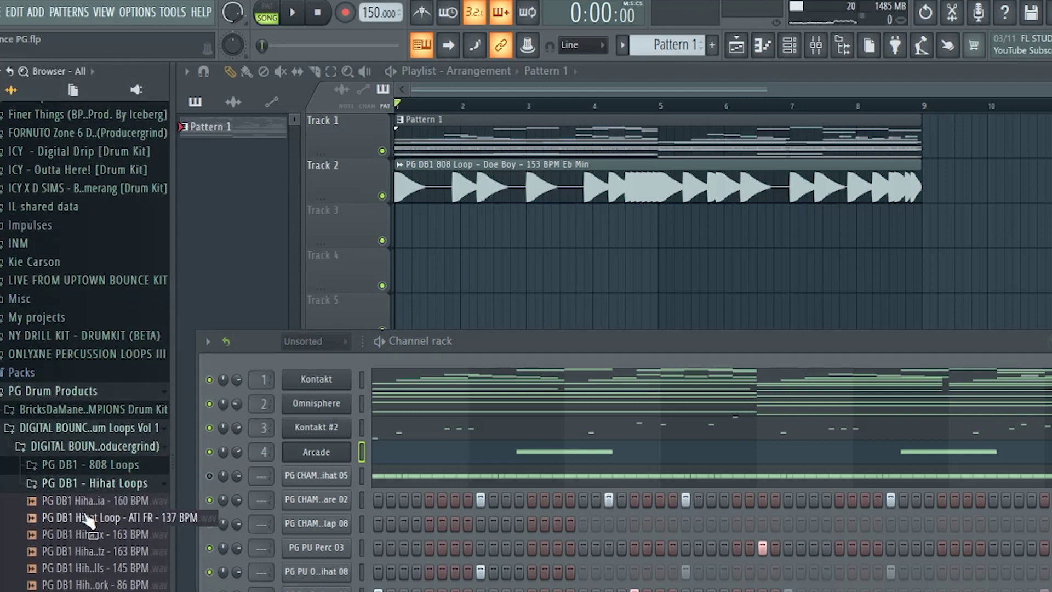
scroll(89, 523, "down", 3)
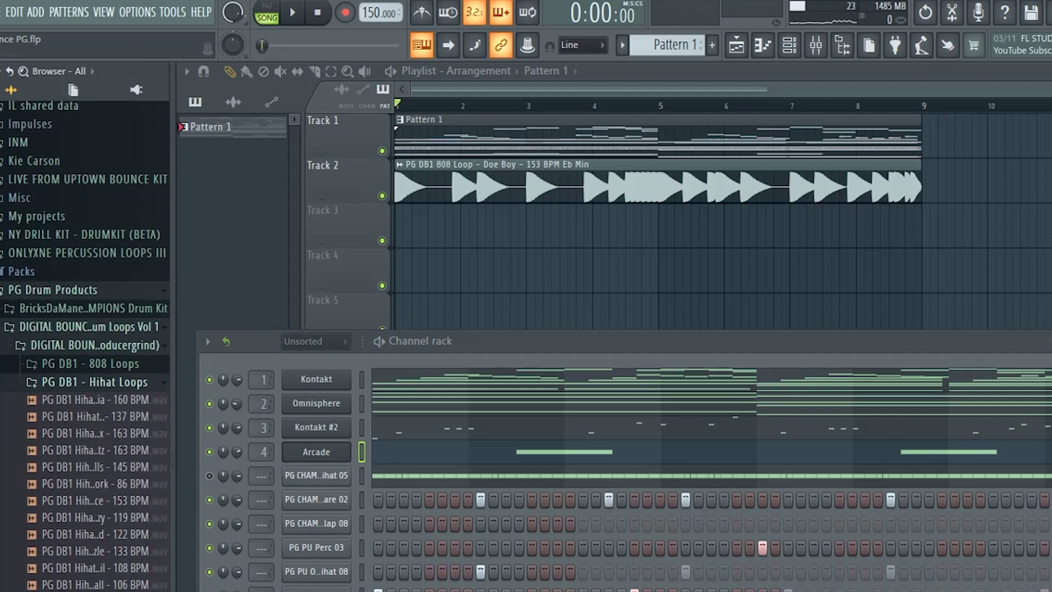
left_click_drag(88, 590, 436, 271)
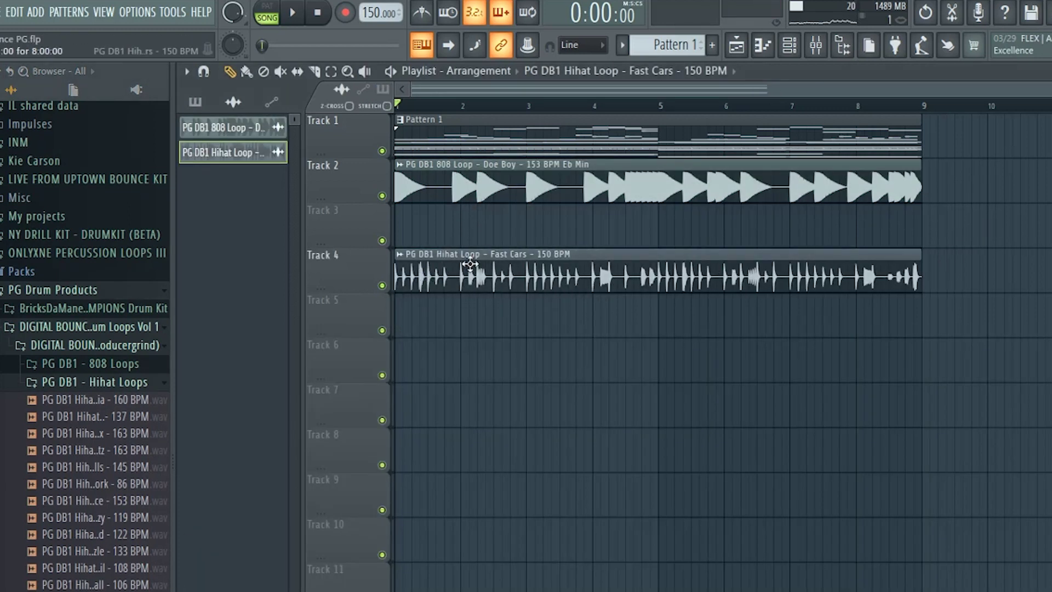
Show all channels and move the Fast Cars hihat loop's channel up directly below the PG CHAMPIONS Hihat 05 channel.
left_click(789, 45)
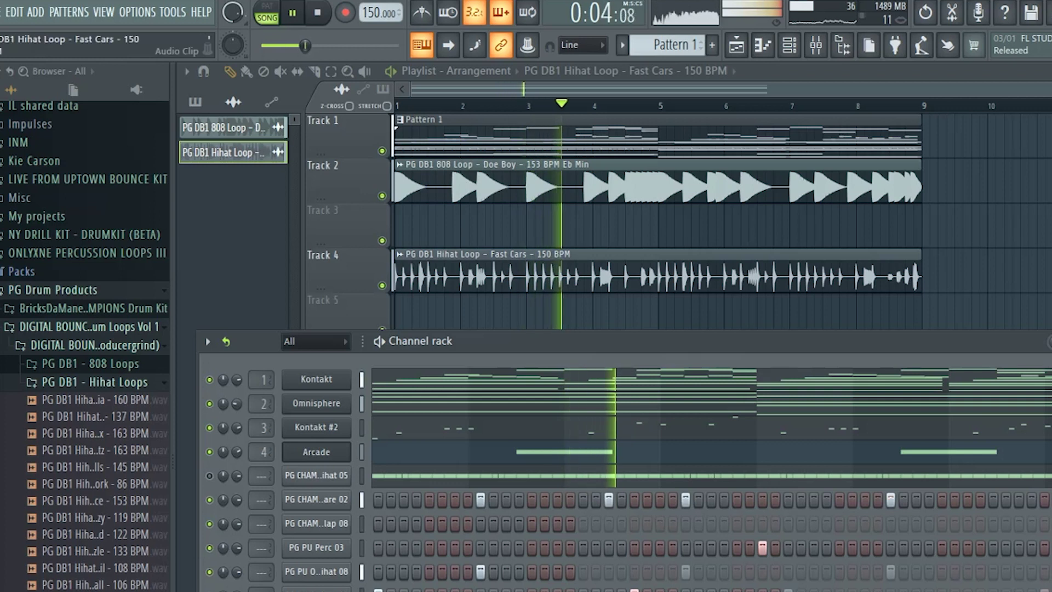
double_click(491, 274)
left_click(731, 251)
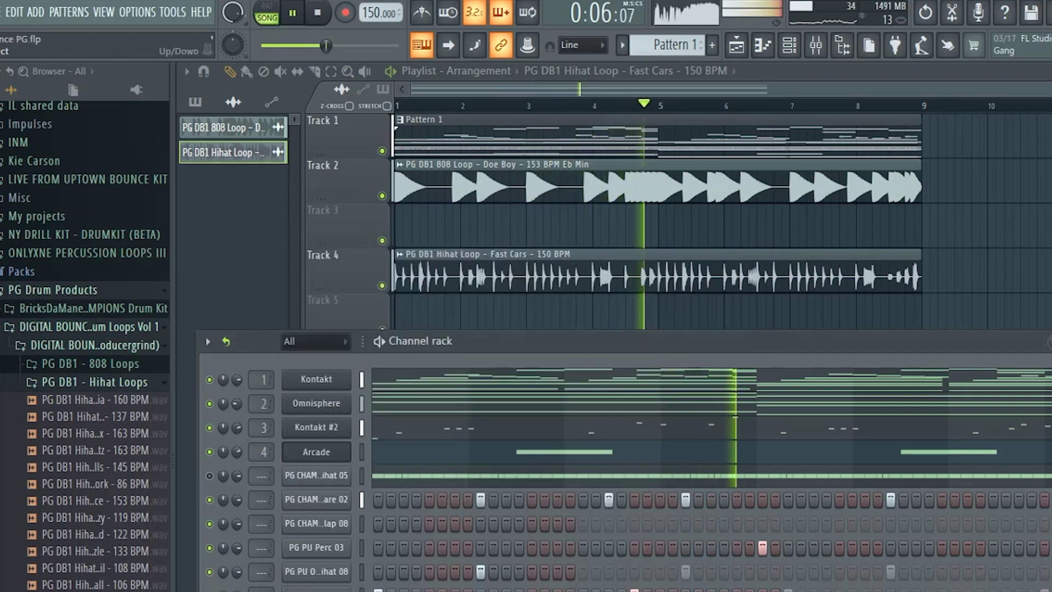
left_click_drag(328, 554, 326, 503)
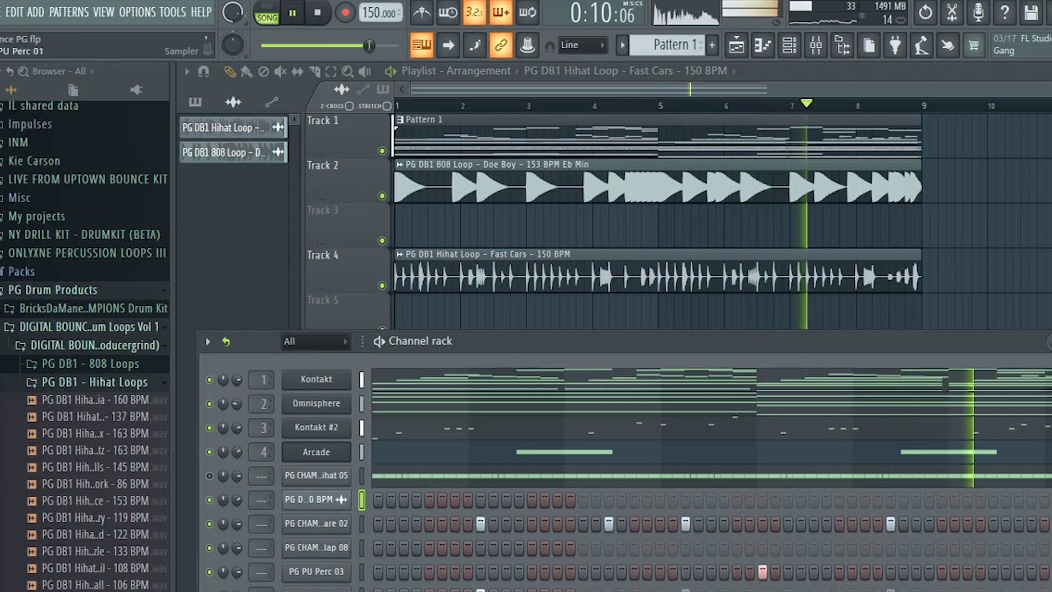
double_click(694, 189)
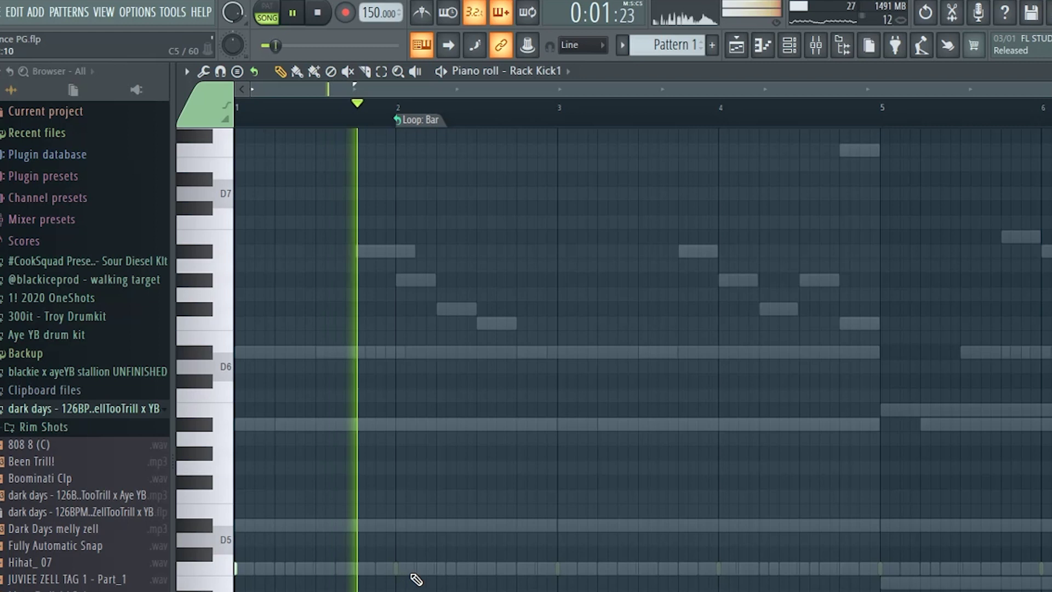
Add a C5 kick near the end of bar 1 in the Rack Kick1 part and turn off its one-bar loop.
left_click(376, 568)
key("space")
key("space")
left_click(422, 119)
left_click(429, 143)
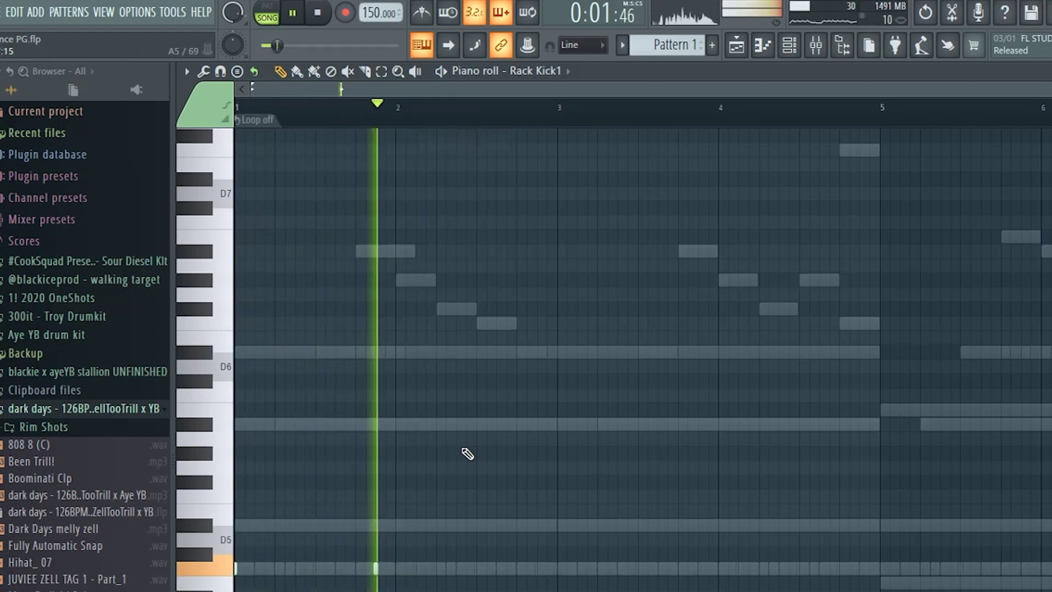
Extend the Rack Kick1 part with C5 kicks from bar 2 onward, repeated after bar 4, and apply legato to all its notes.
left_click(441, 569)
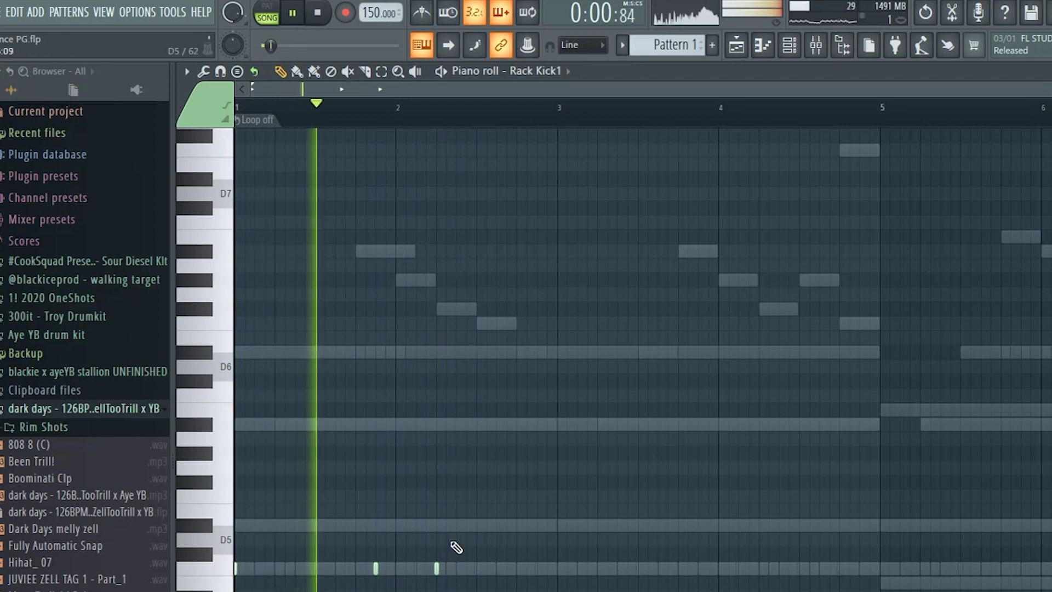
left_click_drag(445, 568, 560, 560)
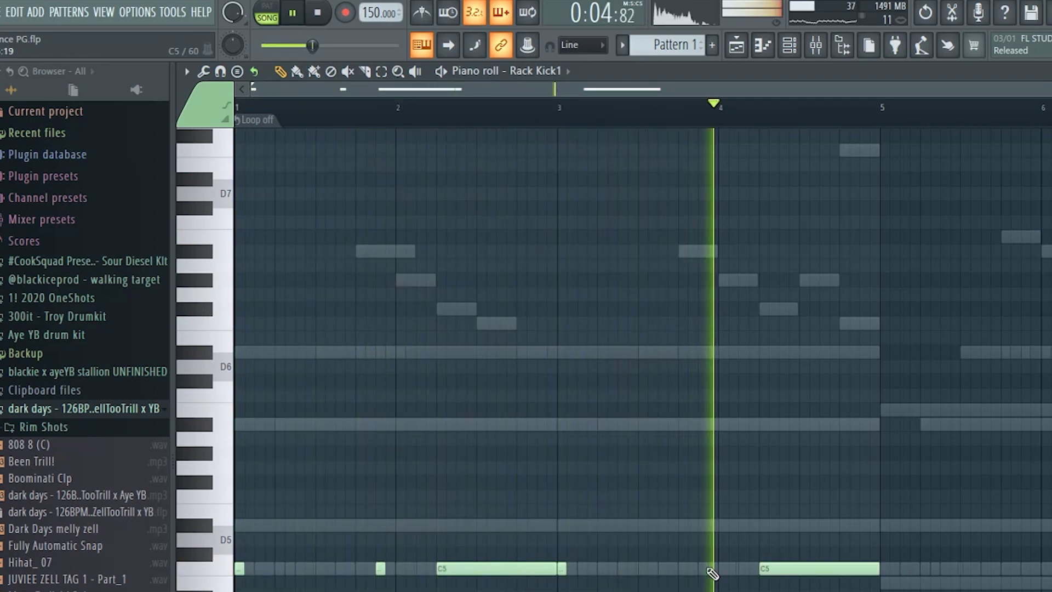
left_click(701, 568)
scroll(699, 519, "right", 2)
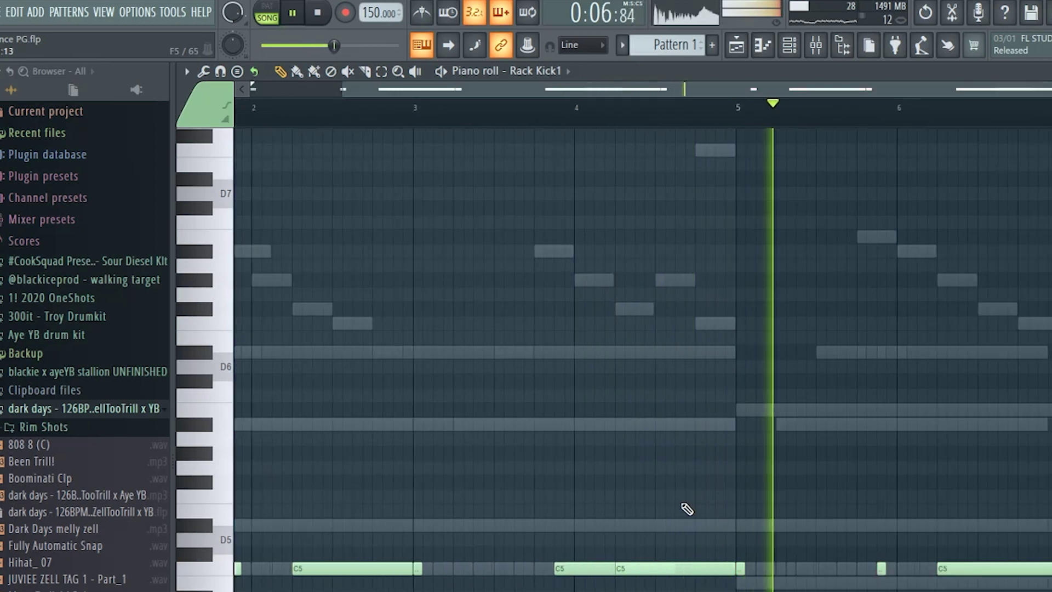
key("ctrl+l")
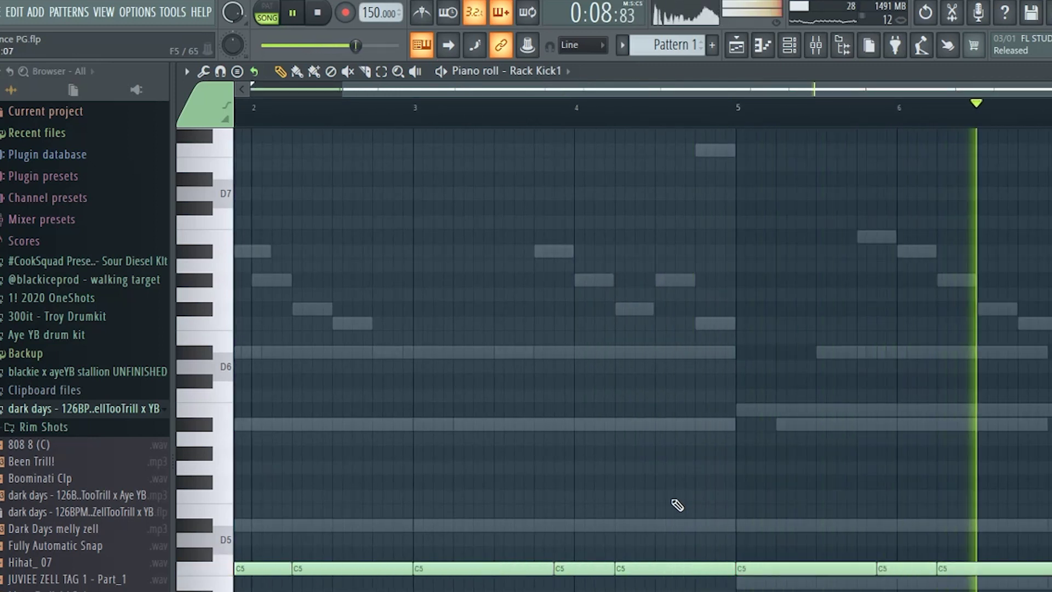
left_click(763, 47)
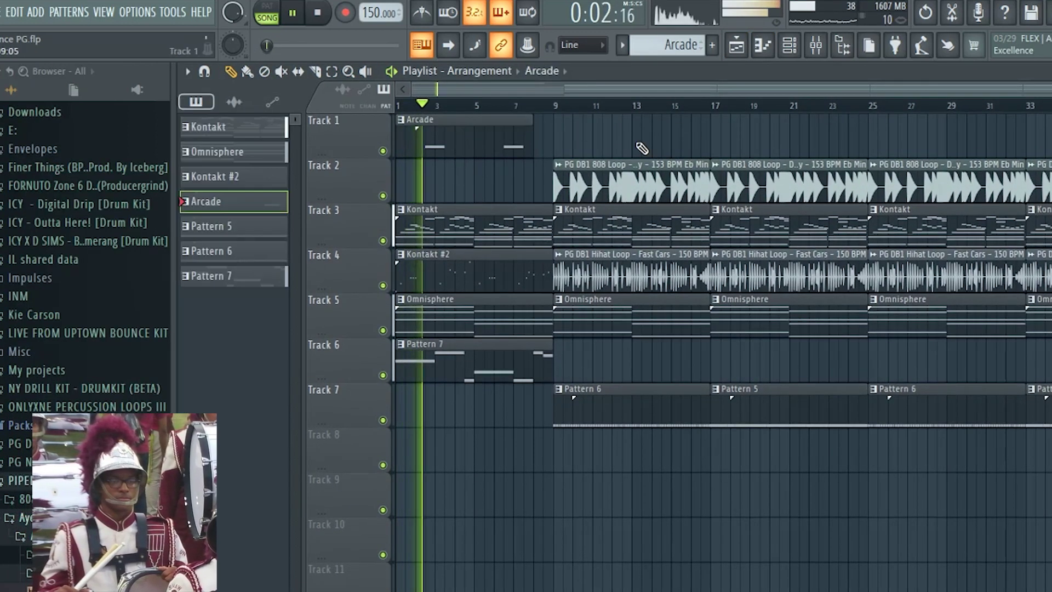
Place Arcade at bar 25 and Kontakt #2 at bars 9 and 17 on Track 1, and delete Track 5's Omnisphere clip at bar 9.
left_click(864, 141)
left_click(475, 252)
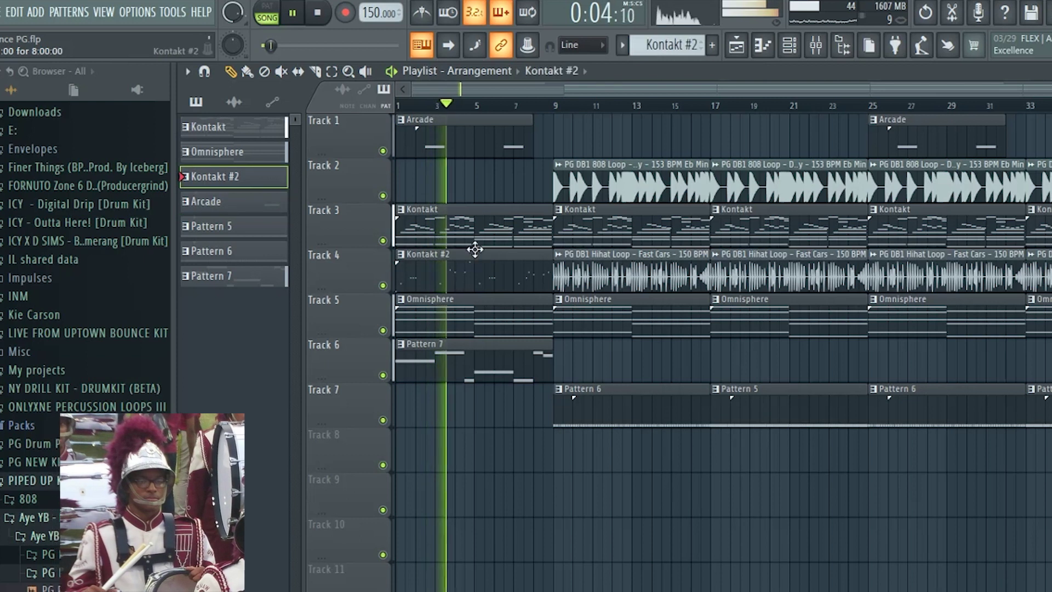
left_click(565, 140)
left_click(718, 139)
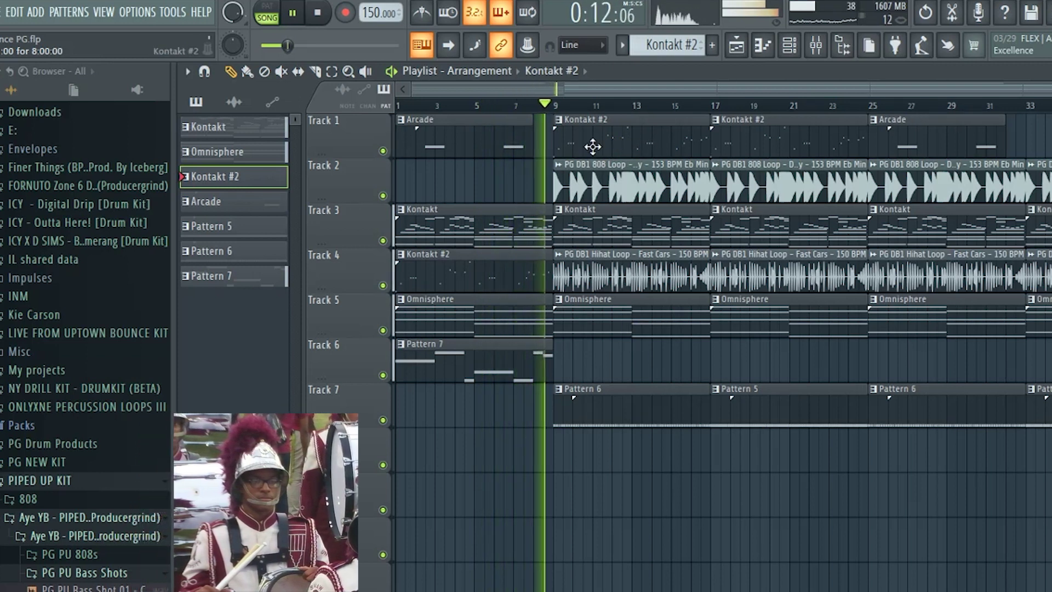
right_click(619, 322)
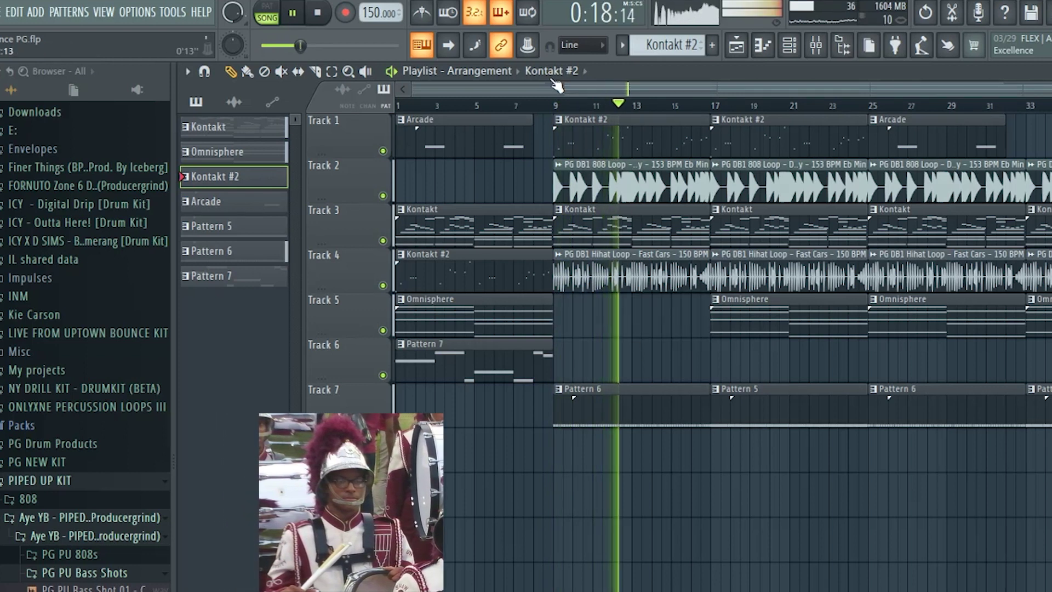
Place Kontakt #2 at bar 25 on Track 6 and shorten Track 7's Pattern 5 clip at bar 17 to end at bar 24.
scroll(581, 97, "right", 1)
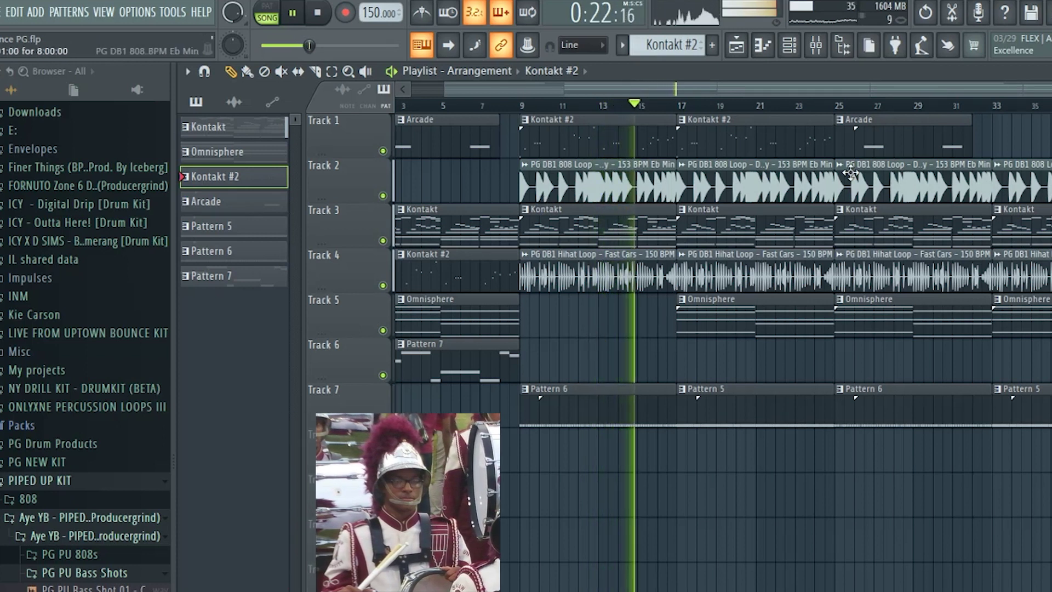
left_click(880, 142)
left_click(693, 118)
left_click(838, 356)
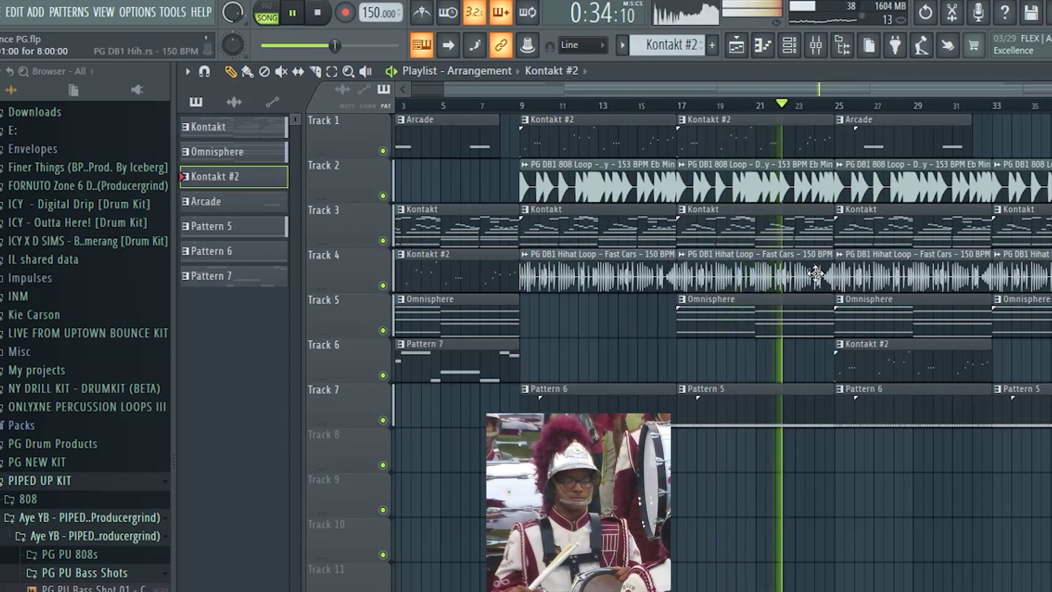
left_click_drag(825, 400, 816, 400)
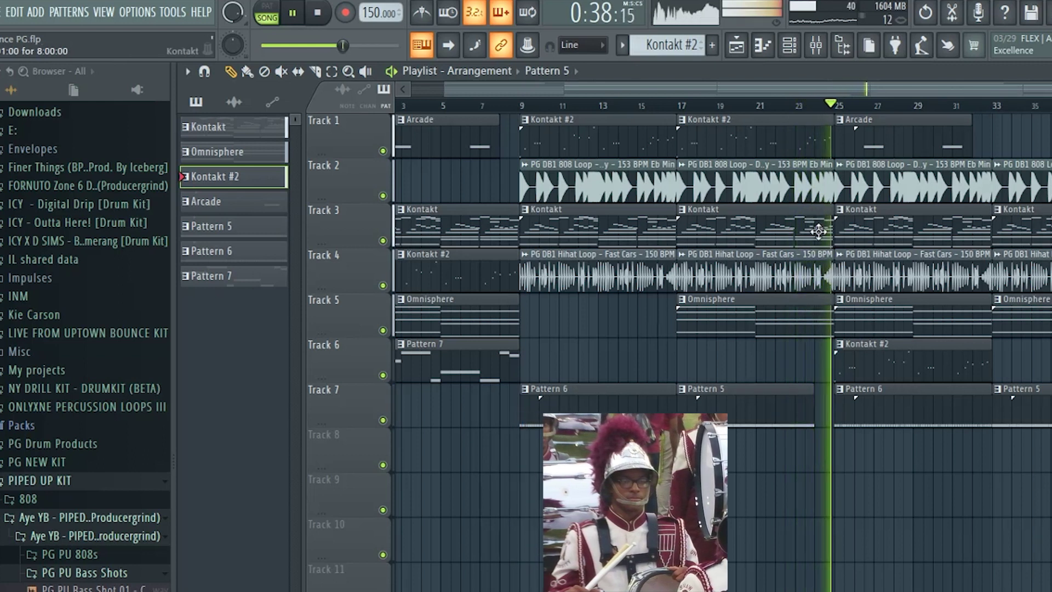